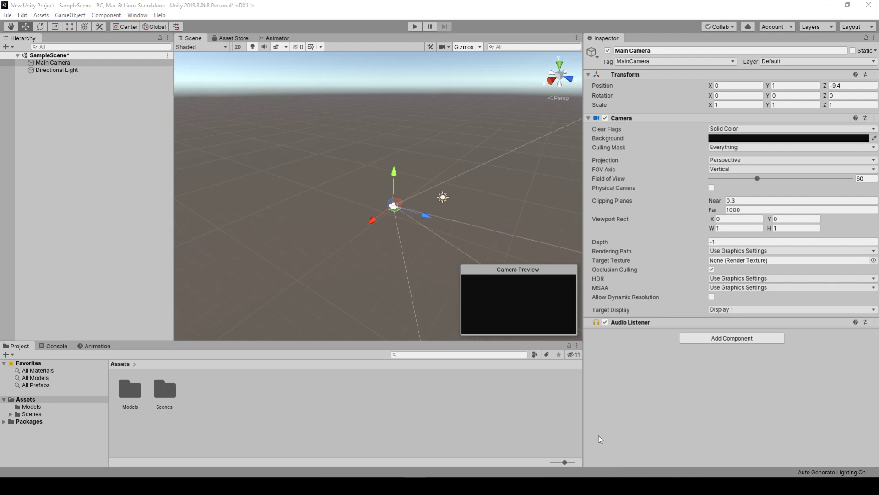
Step: Open the Models folder in Assets and inspect the paintbucket_low model
{"action": "left_click", "coordinate": [137, 395]}
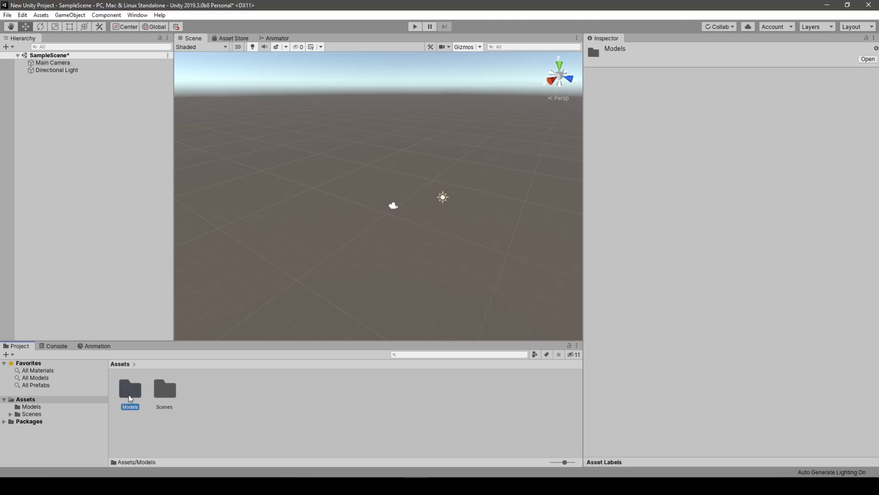
{"action": "double_click", "coordinate": [132, 394]}
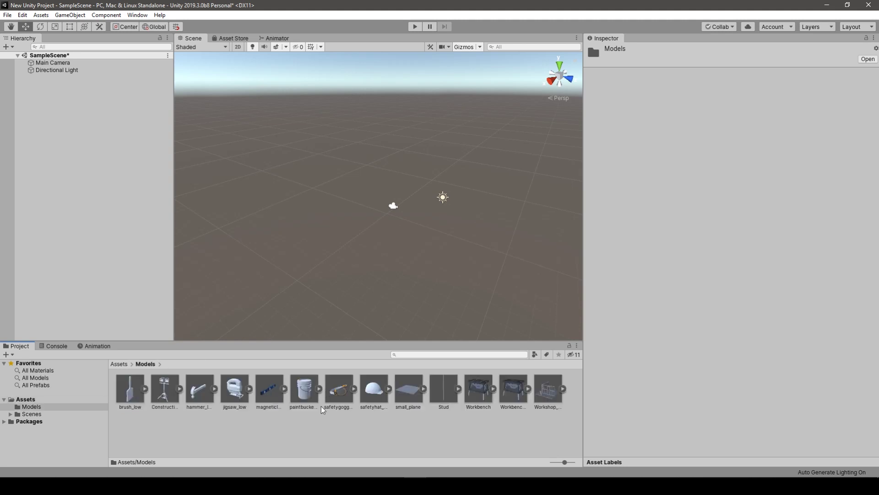
{"action": "left_click", "coordinate": [312, 389]}
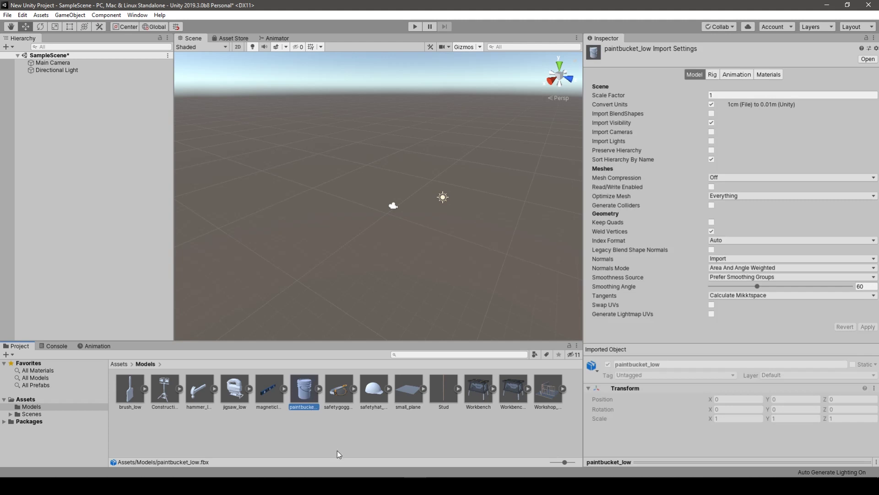
Step: Add a cube to the scene and swap its mesh for hammer_low
{"action": "left_click", "coordinate": [31, 117]}
{"action": "right_click", "coordinate": [53, 113]}
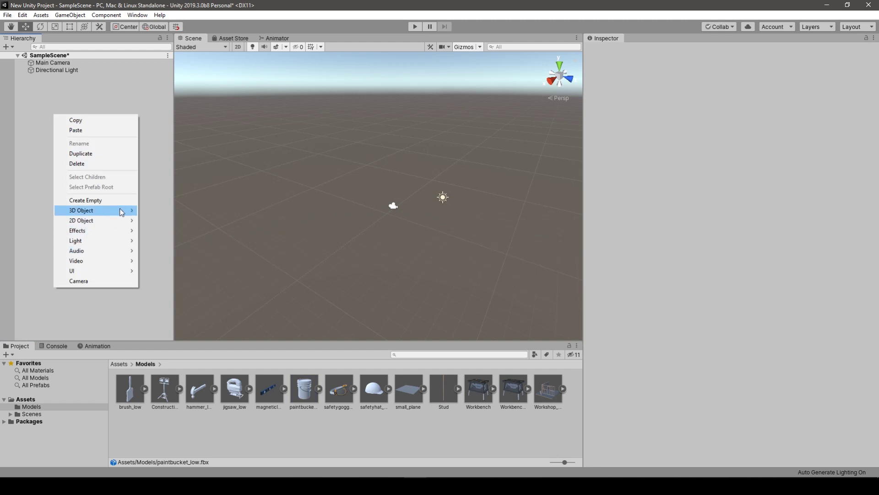
{"action": "mouse_move", "coordinate": [121, 212]}
{"action": "left_click", "coordinate": [151, 211]}
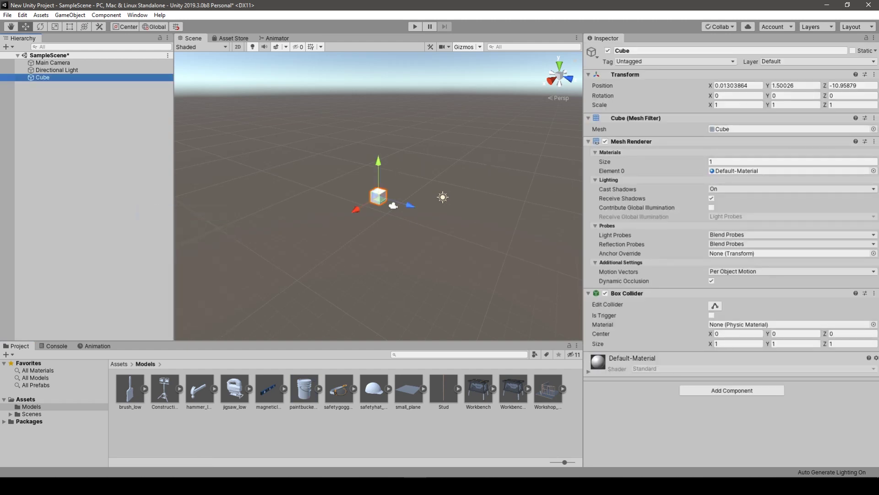
{"action": "left_click", "coordinate": [874, 129]}
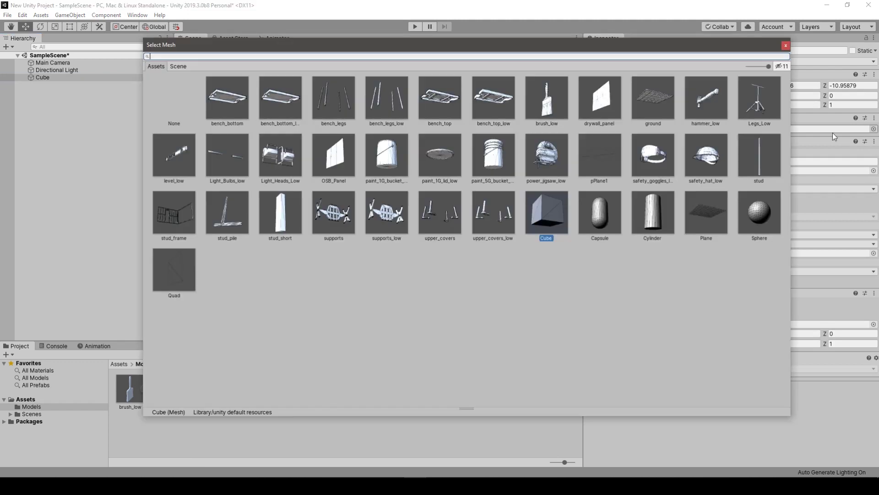
{"action": "double_click", "coordinate": [710, 100]}
Step: Scale the hammer object to 10 on X, Y and Z
{"action": "left_click", "coordinate": [740, 105]}
{"action": "type", "text": "0"}
{"action": "key", "text": "Tab"}
{"action": "type", "text": "10"}
{"action": "key", "text": "Tab"}
{"action": "type", "text": "10"}
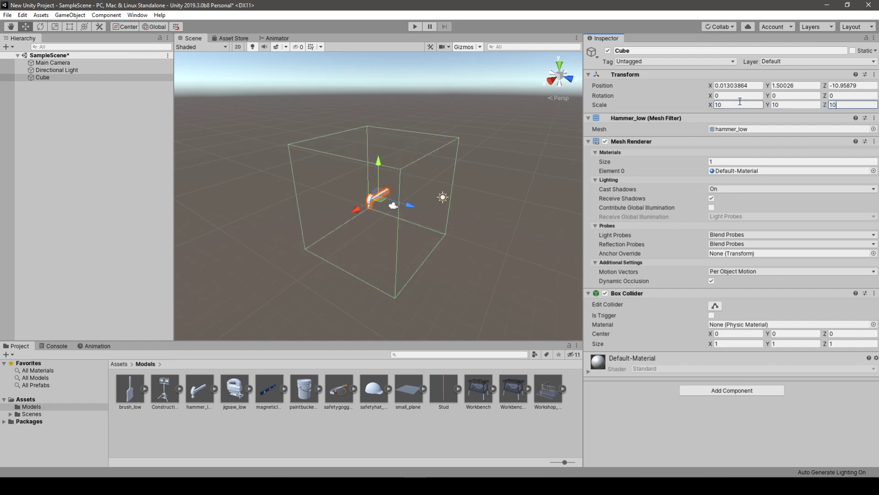
Step: Place the hammer at position 0, 0, 0
{"action": "left_click", "coordinate": [753, 86]}
{"action": "key", "text": "BackSpace"}
{"action": "type", "text": "0"}
{"action": "key", "text": "Tab"}
{"action": "type", "text": "0"}
{"action": "key", "text": "Tab"}
{"action": "type", "text": "0"}
Step: Rotate the hammer 90° on Y and 90° on Z
{"action": "left_click", "coordinate": [789, 95]}
{"action": "type", "text": "90"}
{"action": "key", "text": "Tab"}
{"action": "type", "text": "90"}
{"action": "key", "text": "ctrl+2"}
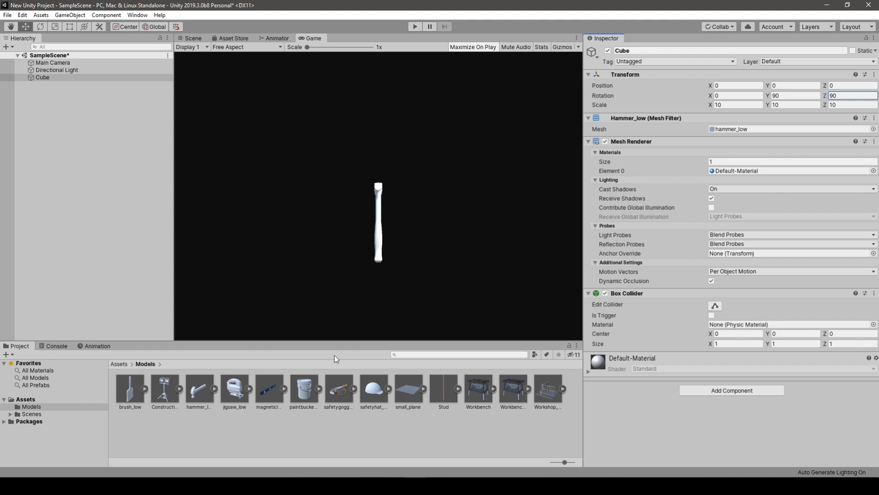
Step: Duplicate the hammer into a row of copies and set the camera's Z position to -7
{"action": "left_click", "coordinate": [46, 77]}
{"action": "key", "text": "ctrl+d"}
{"action": "key", "text": "ctrl+d"}
{"action": "key", "text": "ctrl+d"}
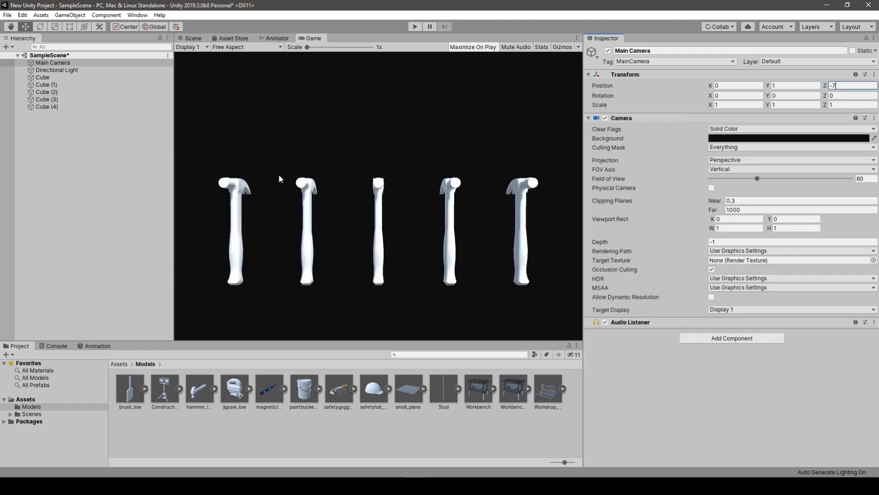
{"action": "left_click", "coordinate": [118, 193]}
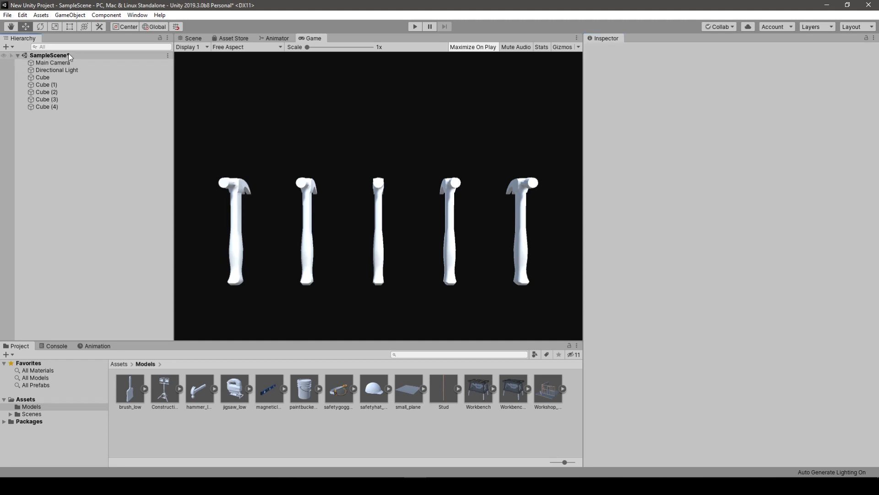
Step: Search 'post' in the Package Manager to confirm Post Processing is installed
{"action": "left_click", "coordinate": [137, 15]}
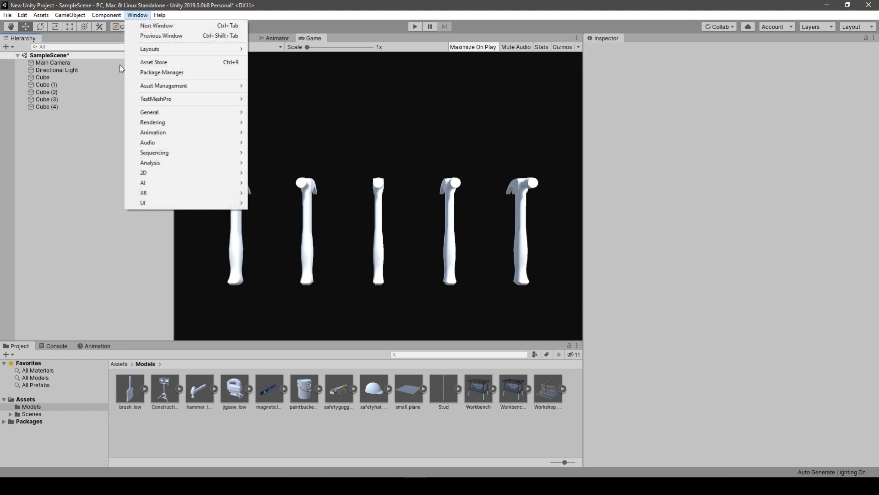
{"action": "left_click", "coordinate": [161, 72]}
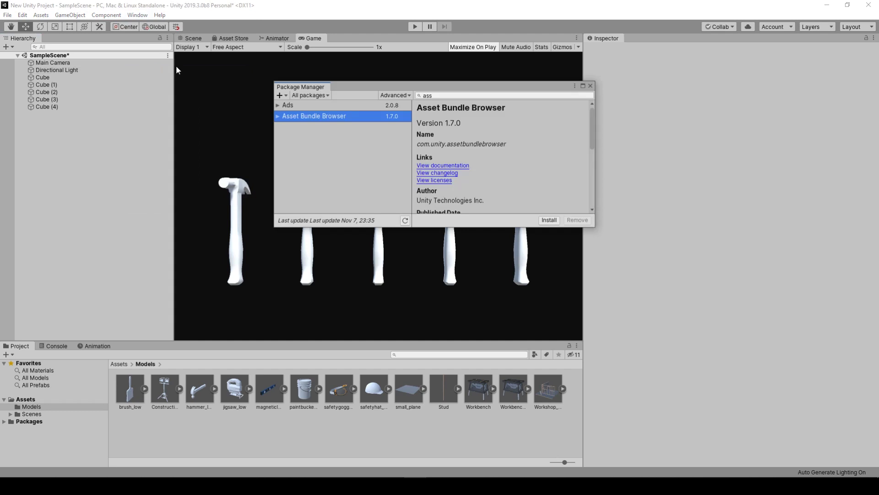
{"action": "left_click", "coordinate": [433, 96]}
{"action": "type", "text": "post"}
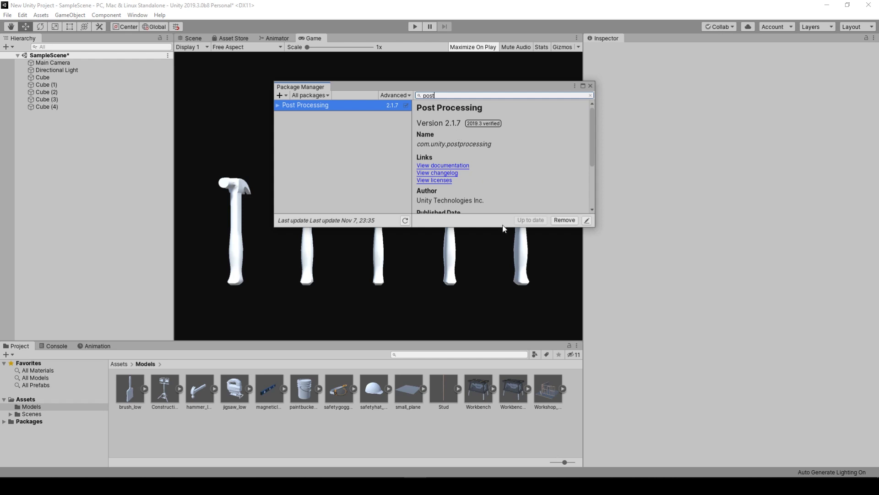
{"action": "left_click", "coordinate": [590, 86]}
Step: Add a Post-process Layer component to the Main Camera
{"action": "left_click", "coordinate": [52, 63]}
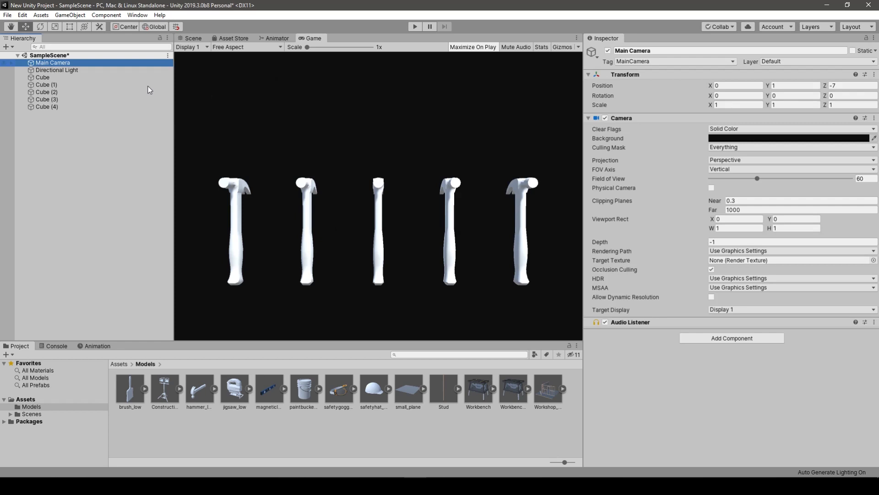
{"action": "left_click", "coordinate": [698, 338]}
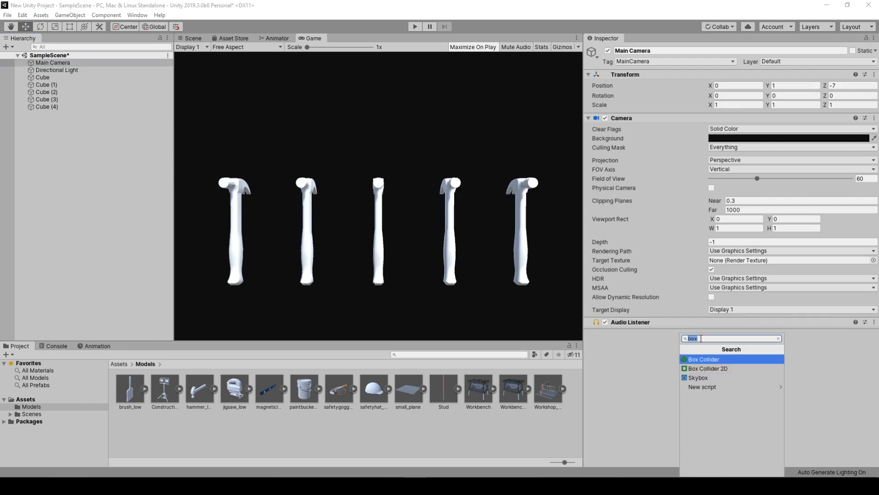
{"action": "key", "text": "BackSpace"}
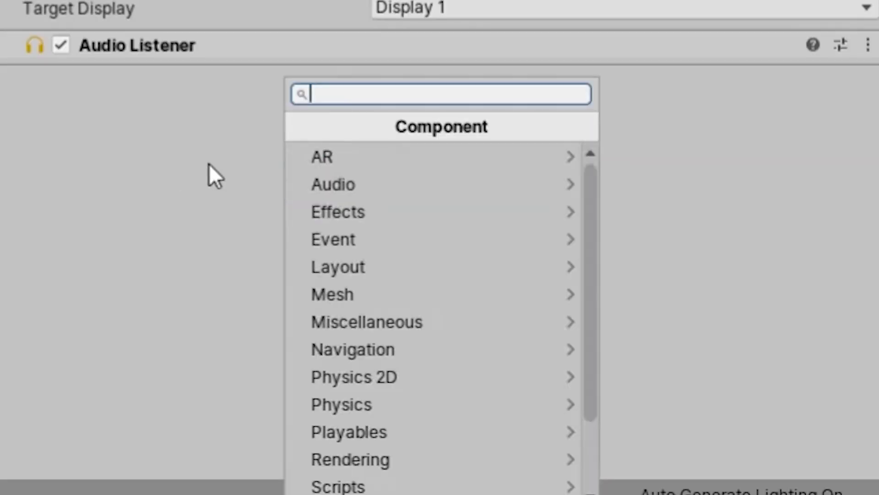
{"action": "type", "text": "post"}
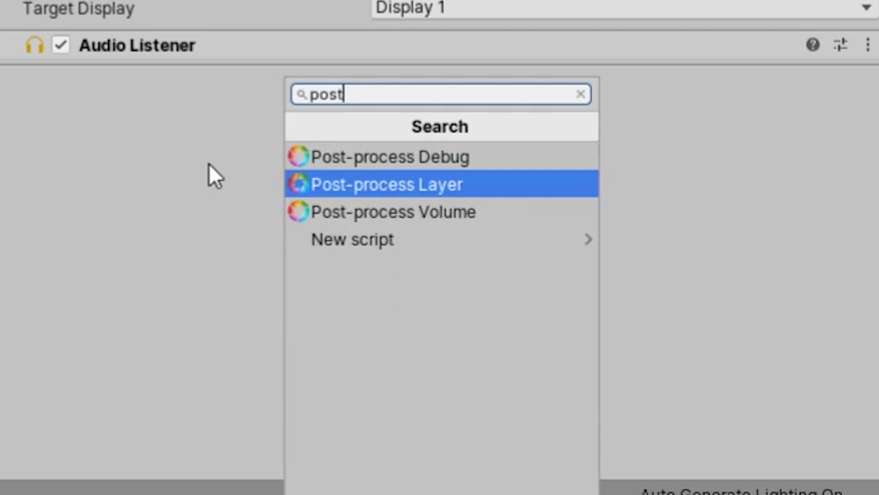
{"action": "key", "text": "Up"}
{"action": "key", "text": "Down"}
{"action": "key", "text": "Return"}
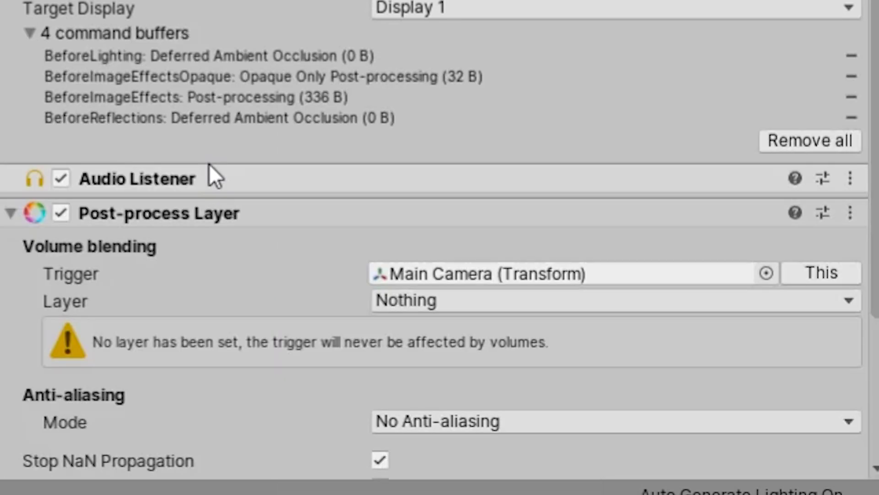
Step: Set the Post-process Layer's volume-blending layer mask to Everything
{"action": "scroll", "coordinate": [186, 187], "scroll_direction": "down", "scroll_amount": 3}
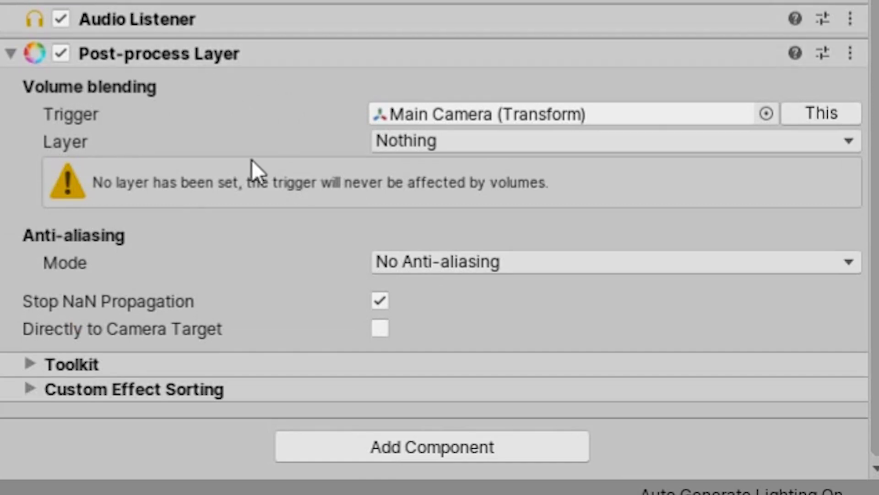
{"action": "mouse_move", "coordinate": [55, 138]}
{"action": "left_click", "coordinate": [447, 141]}
{"action": "left_click", "coordinate": [526, 203]}
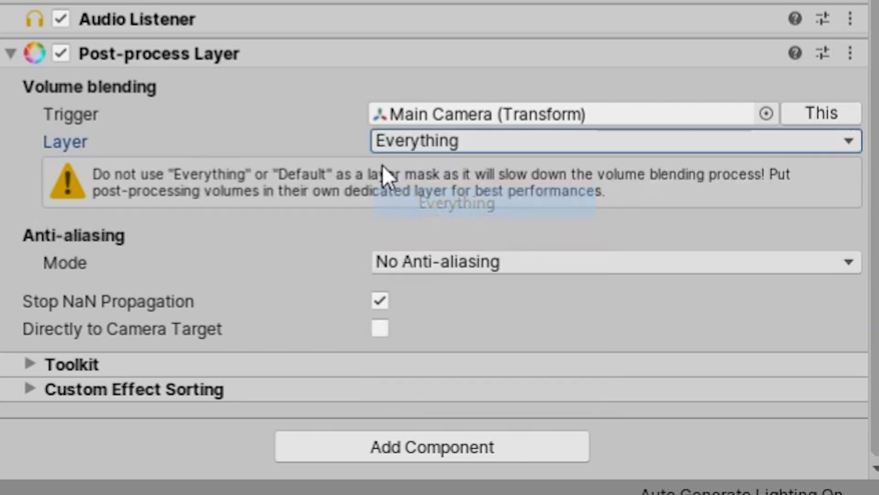
{"action": "left_click", "coordinate": [435, 142]}
{"action": "left_click", "coordinate": [324, 139]}
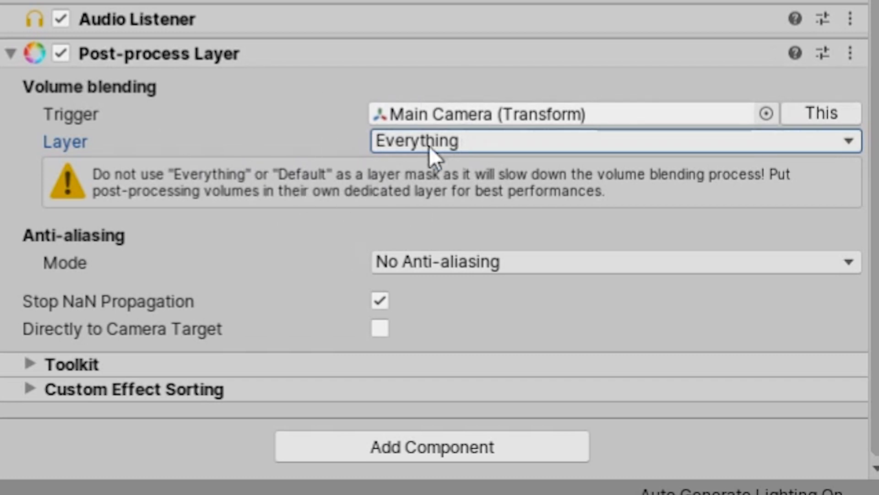
{"action": "left_click", "coordinate": [380, 142]}
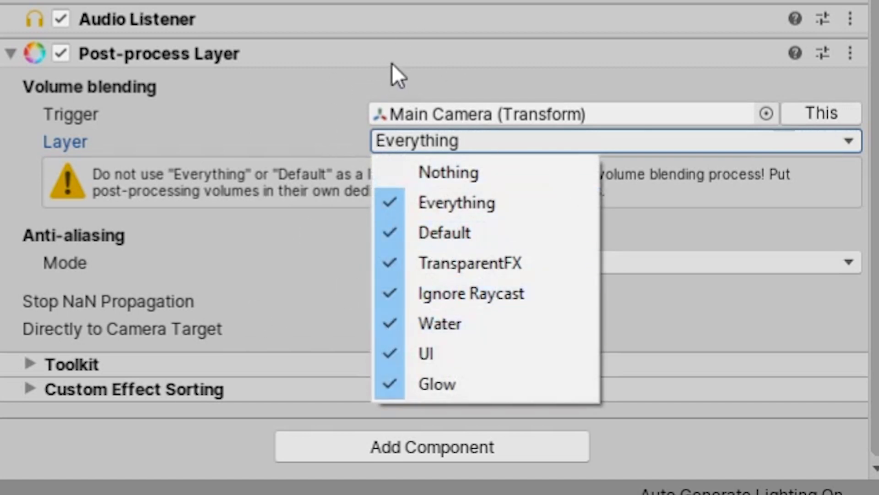
{"action": "left_click", "coordinate": [269, 142]}
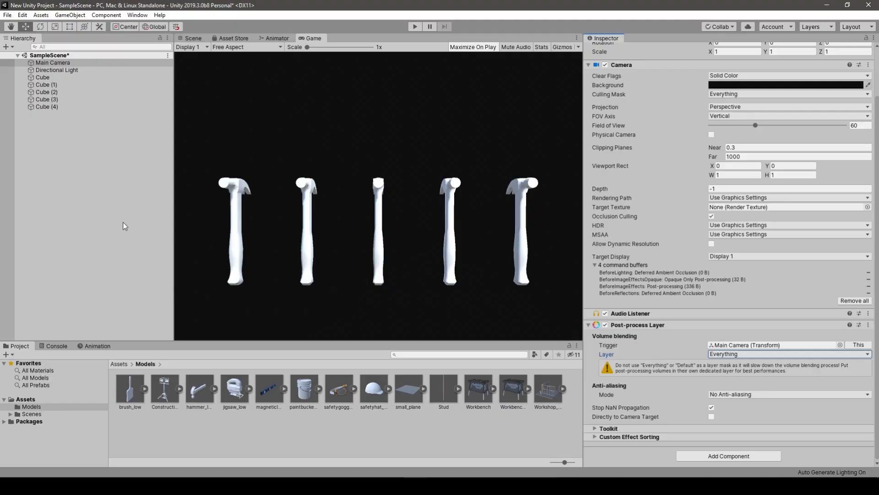
Step: Create an empty GameObject with a Post-process Volume component
{"action": "right_click", "coordinate": [91, 188]}
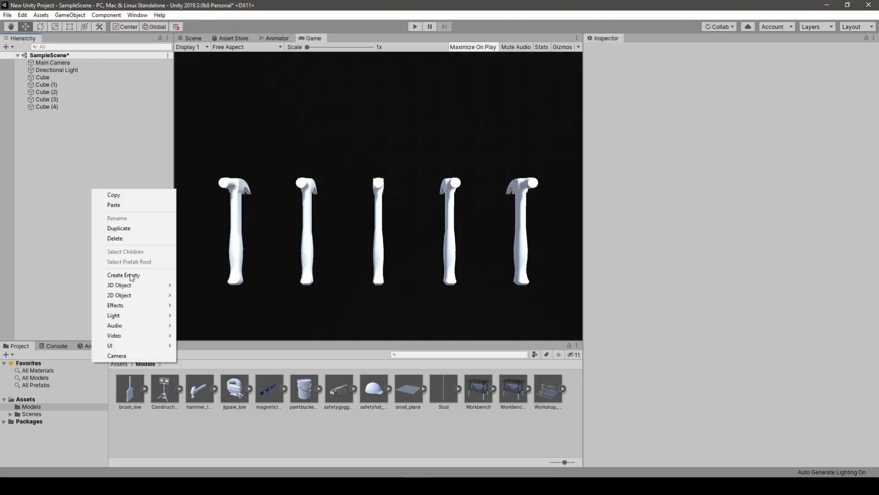
{"action": "left_click", "coordinate": [166, 274]}
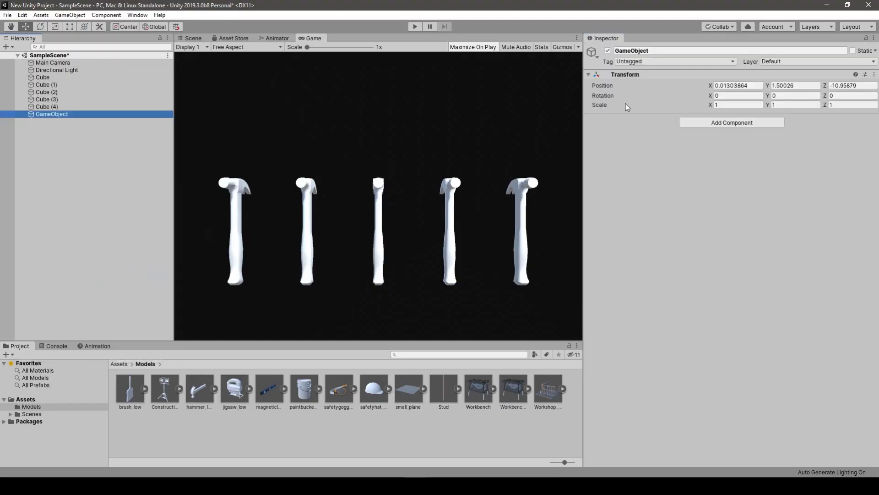
{"action": "left_click", "coordinate": [717, 124]}
{"action": "left_click", "coordinate": [730, 177]}
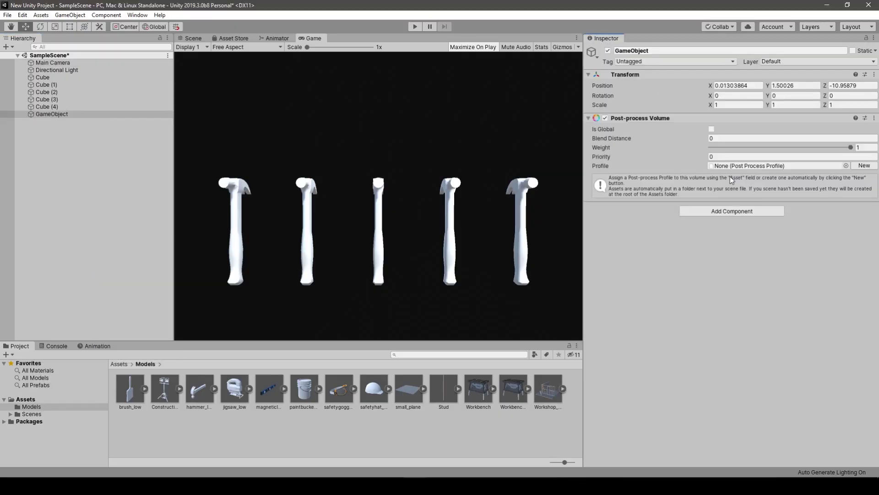
{"action": "left_click", "coordinate": [823, 61]}
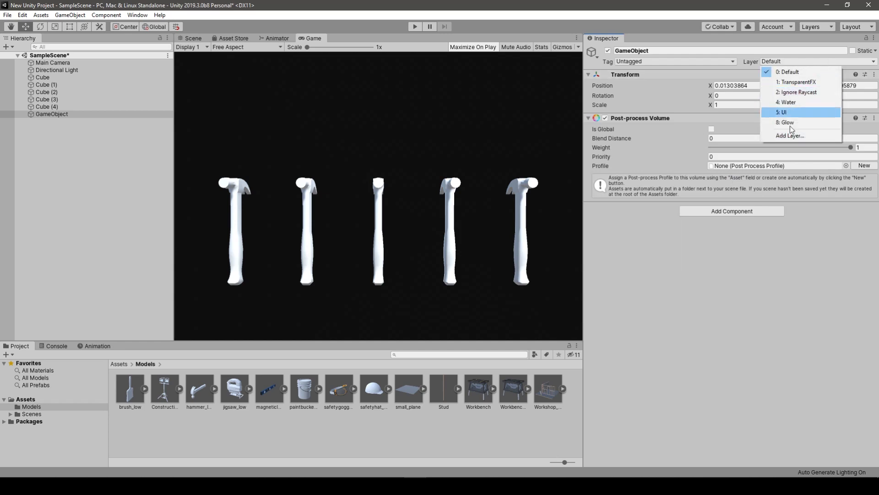
{"action": "left_click", "coordinate": [82, 64]}
Step: Restrict the Main Camera's post-process layer mask to the Glow layer only
{"action": "left_click", "coordinate": [79, 62]}
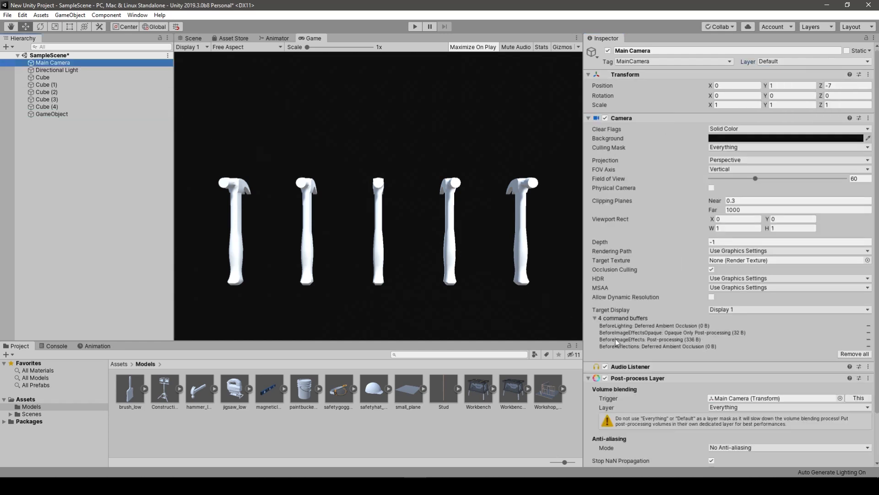
{"action": "left_click", "coordinate": [730, 408]}
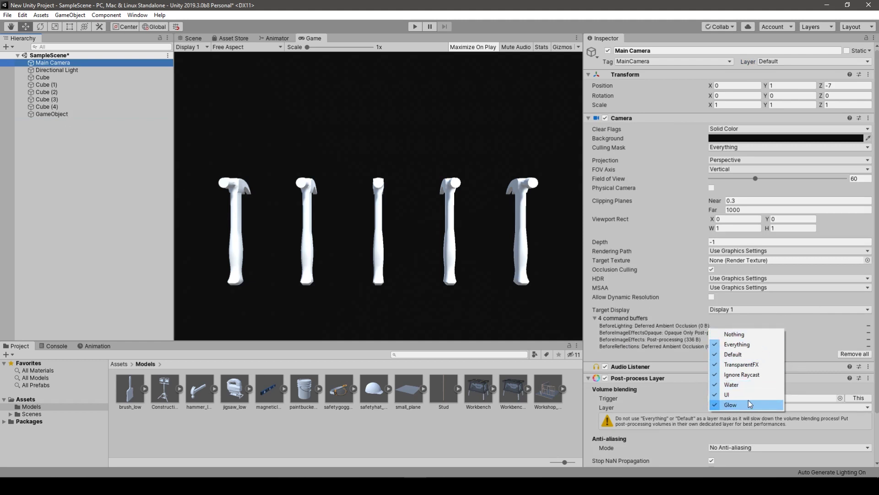
{"action": "left_click", "coordinate": [731, 405]}
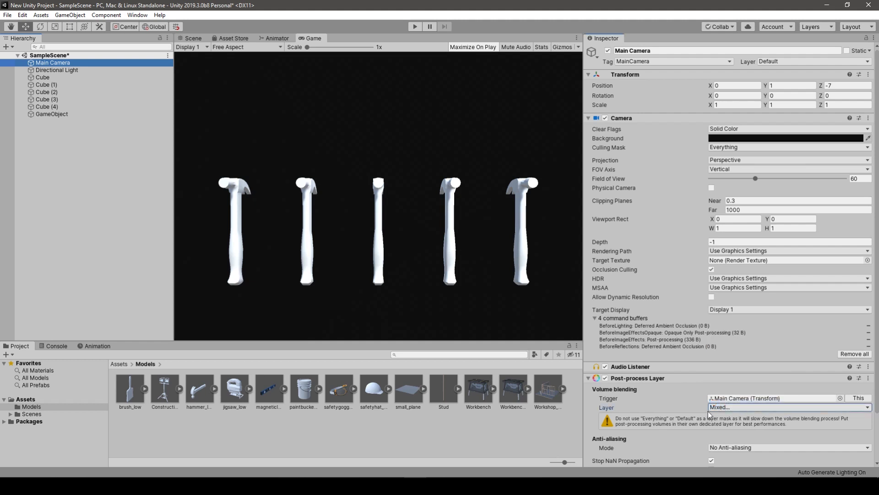
{"action": "left_click", "coordinate": [714, 409]}
{"action": "left_click", "coordinate": [730, 404]}
{"action": "left_click", "coordinate": [728, 407]}
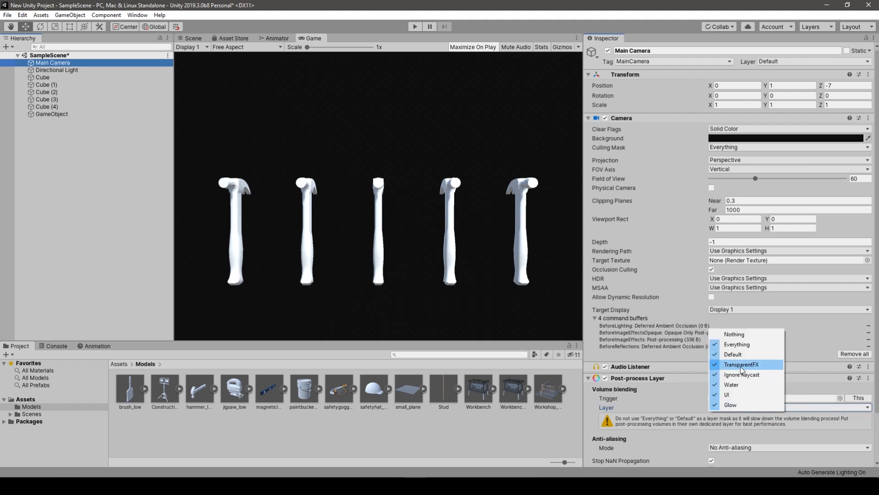
{"action": "left_click", "coordinate": [751, 337]}
{"action": "left_click", "coordinate": [728, 408]}
{"action": "left_click", "coordinate": [728, 405]}
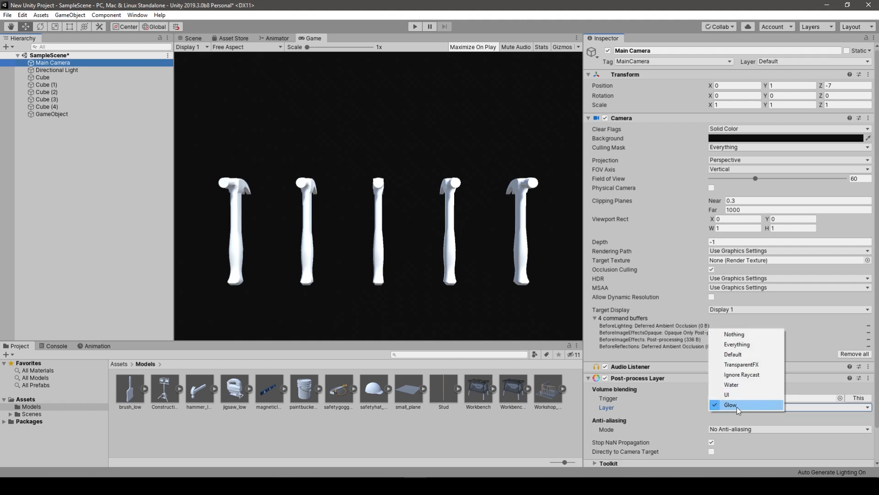
{"action": "left_click", "coordinate": [741, 407]}
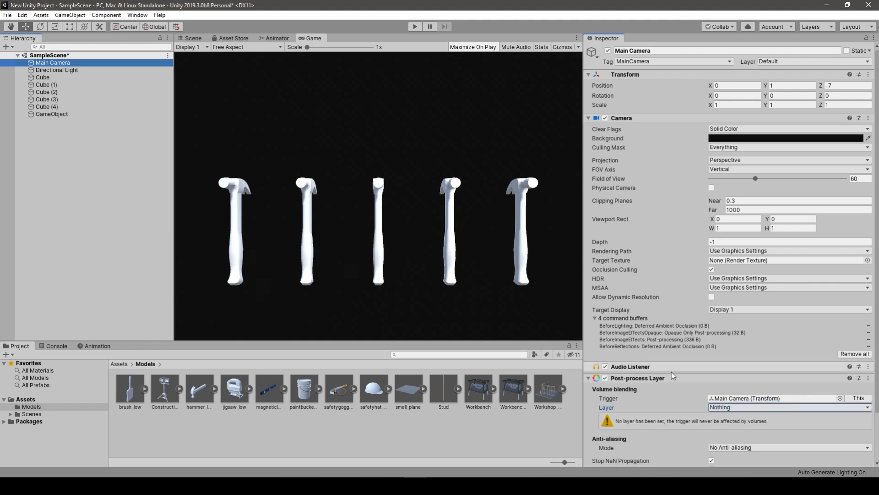
{"action": "left_click", "coordinate": [732, 407]}
Step: Reset the camera's volume mask to Glow and put GameObject on the Glow layer
{"action": "left_click", "coordinate": [728, 405]}
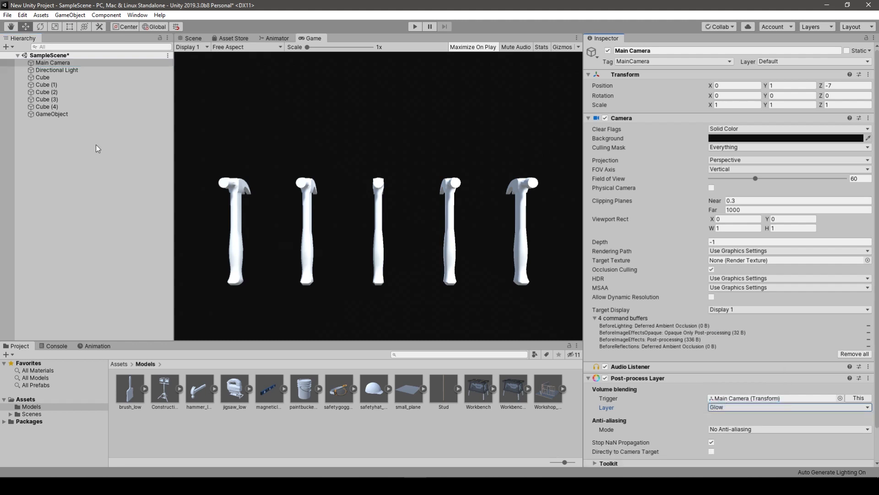
{"action": "left_click", "coordinate": [81, 115]}
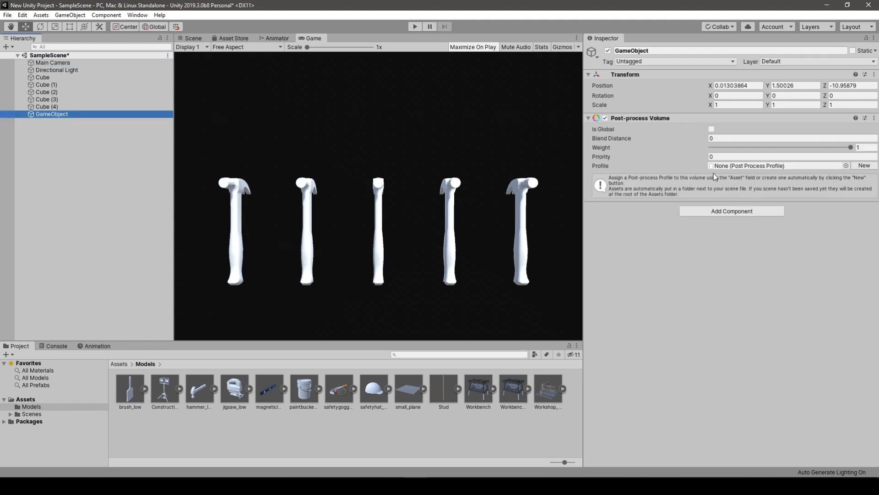
{"action": "left_click", "coordinate": [806, 61]}
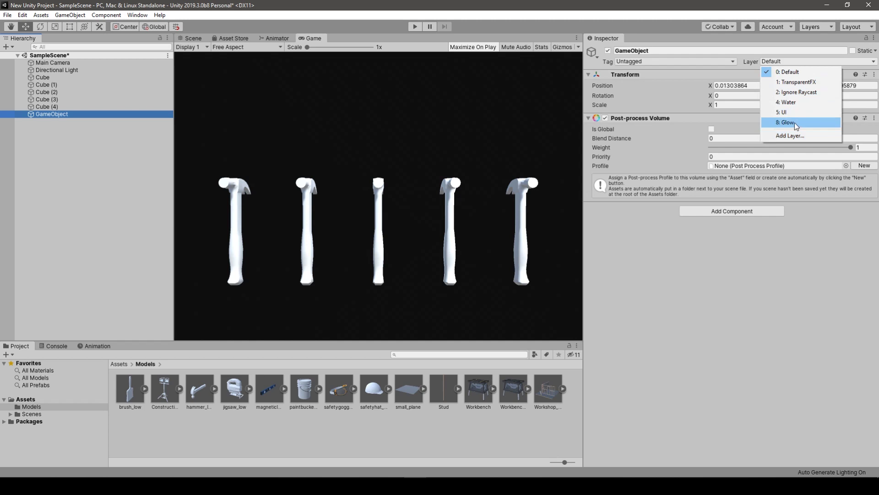
{"action": "left_click", "coordinate": [796, 123]}
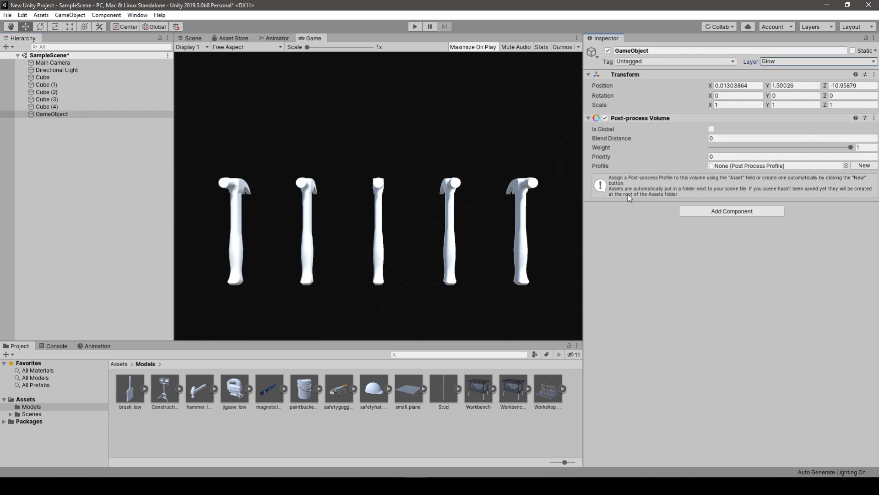
Step: Duplicate GameObject into GameObject (1)
{"action": "left_click", "coordinate": [56, 124]}
{"action": "left_click", "coordinate": [55, 109]}
{"action": "left_click", "coordinate": [55, 115]}
{"action": "key", "text": "ctrl+d"}
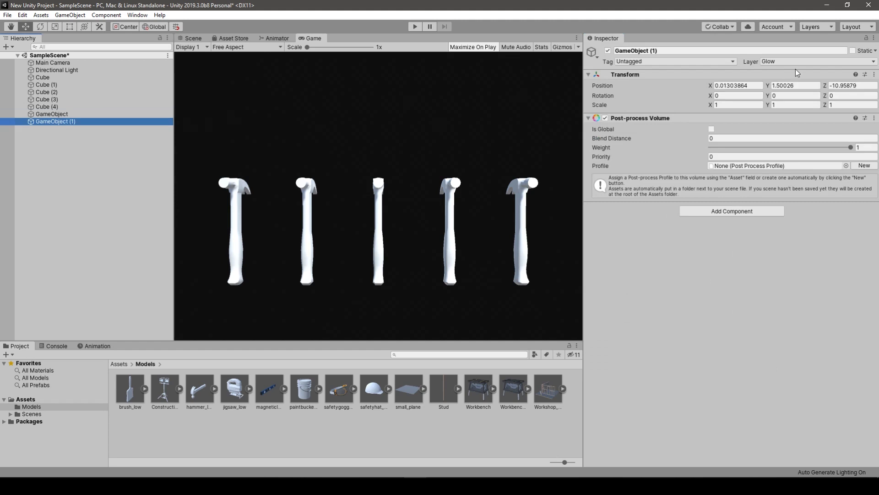
Step: Create User Layer 9 named 'something' and assign it to GameObject (1)
{"action": "left_click", "coordinate": [796, 61]}
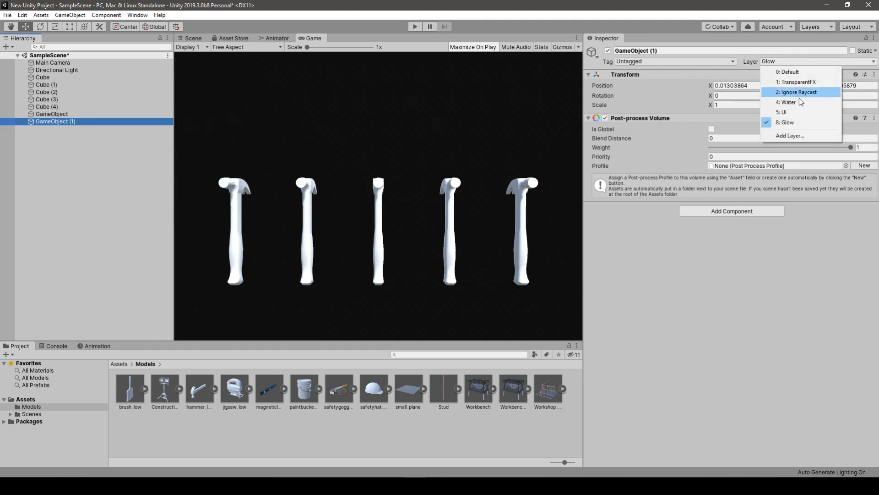
{"action": "left_click", "coordinate": [797, 136]}
{"action": "left_click", "coordinate": [750, 185]}
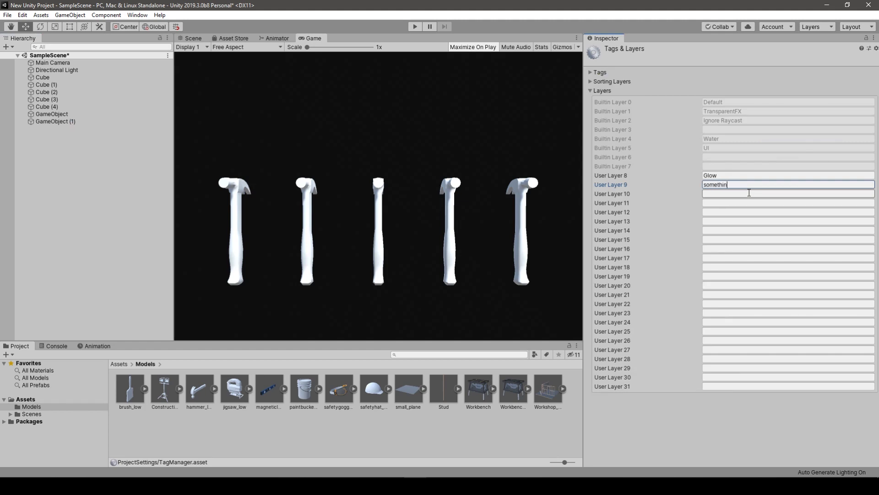
{"action": "left_click", "coordinate": [55, 121]}
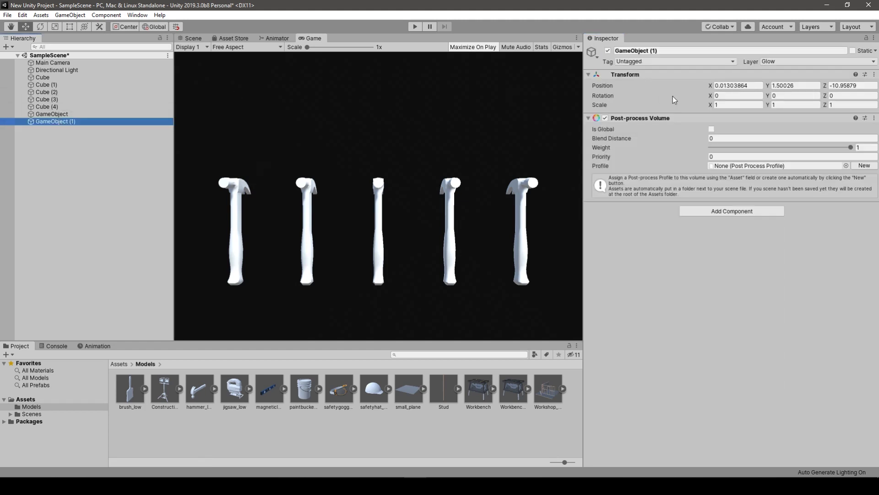
{"action": "left_click", "coordinate": [788, 62]}
{"action": "left_click", "coordinate": [799, 135]}
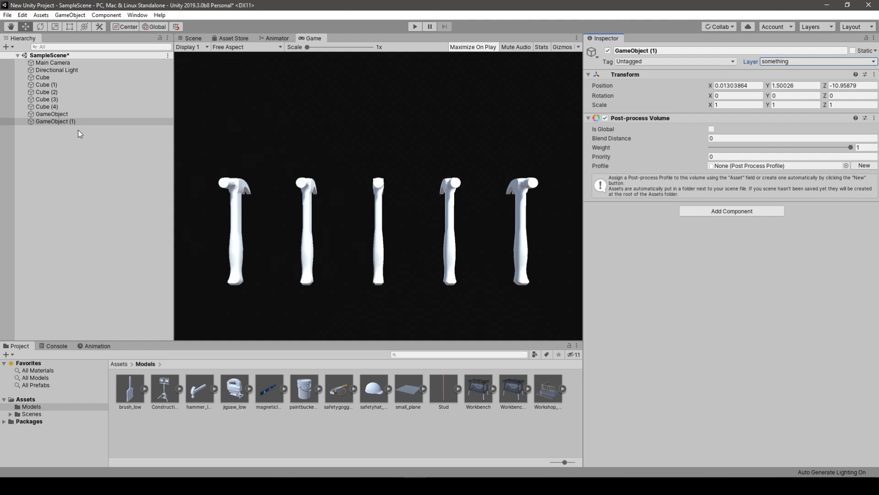
Step: Give GameObject's volume a new profile with Bloom overriding Intensity 1 and Threshold 1
{"action": "left_click", "coordinate": [60, 115]}
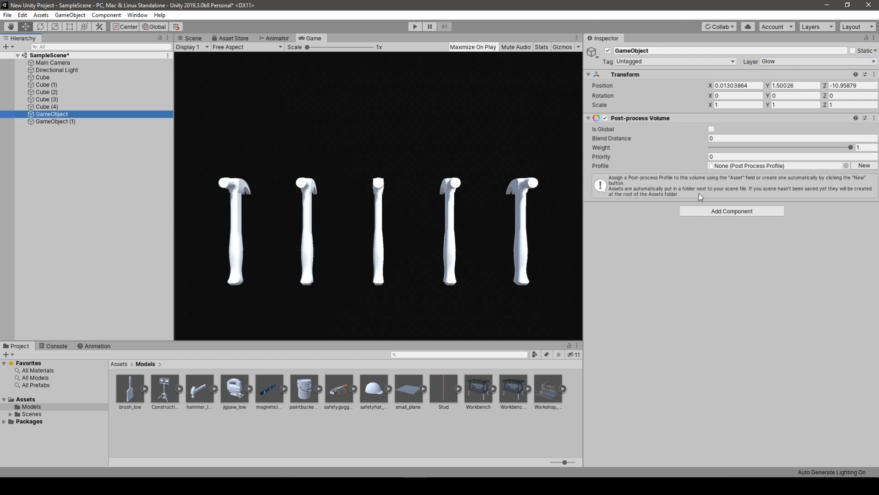
{"action": "left_click", "coordinate": [864, 166]}
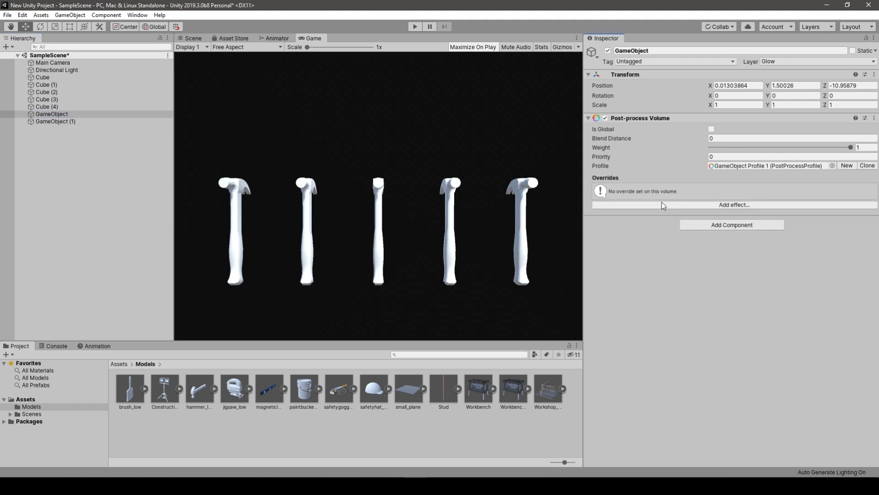
{"action": "left_click", "coordinate": [663, 205]}
{"action": "mouse_move", "coordinate": [691, 209]}
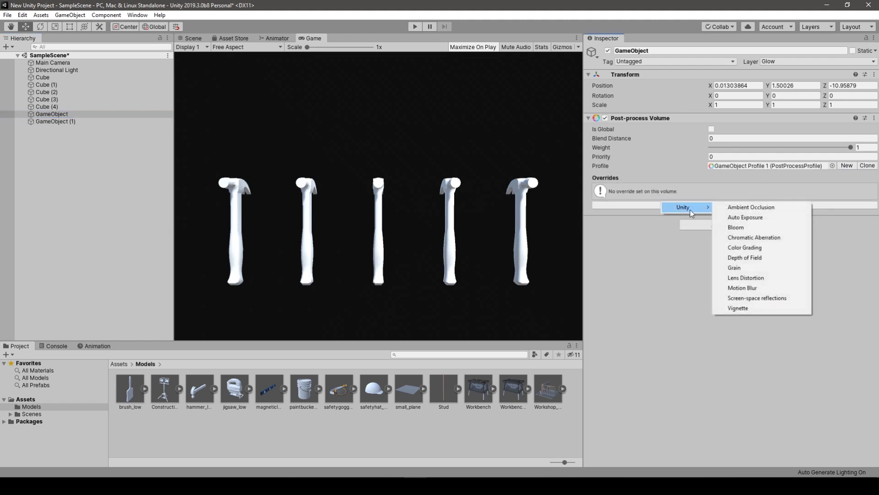
{"action": "left_click", "coordinate": [768, 227]}
{"action": "left_click", "coordinate": [595, 216]}
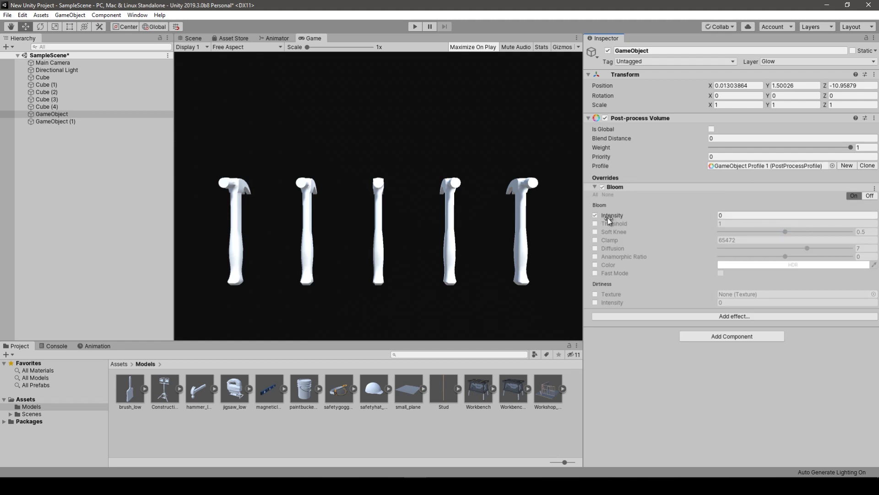
{"action": "left_click", "coordinate": [595, 224]}
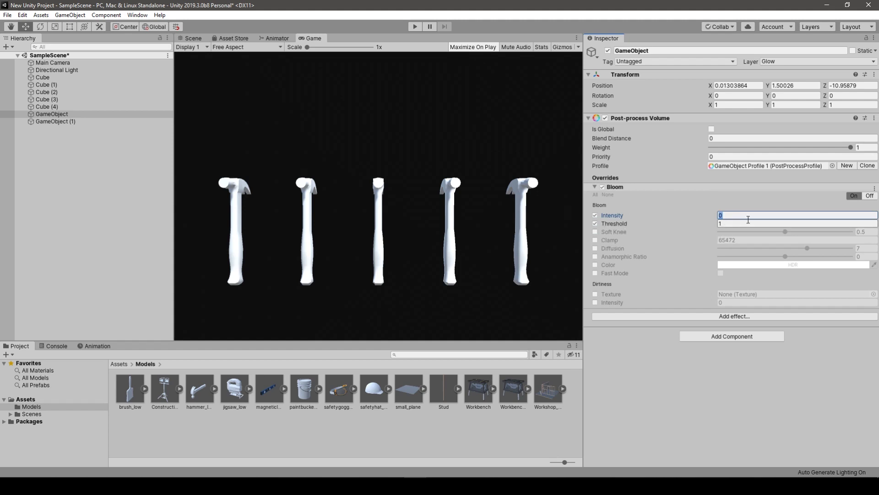
Step: Create a new material named 'glow' in the Assets folder
{"action": "left_click", "coordinate": [119, 364]}
{"action": "right_click", "coordinate": [210, 380]}
{"action": "mouse_move", "coordinate": [333, 168]}
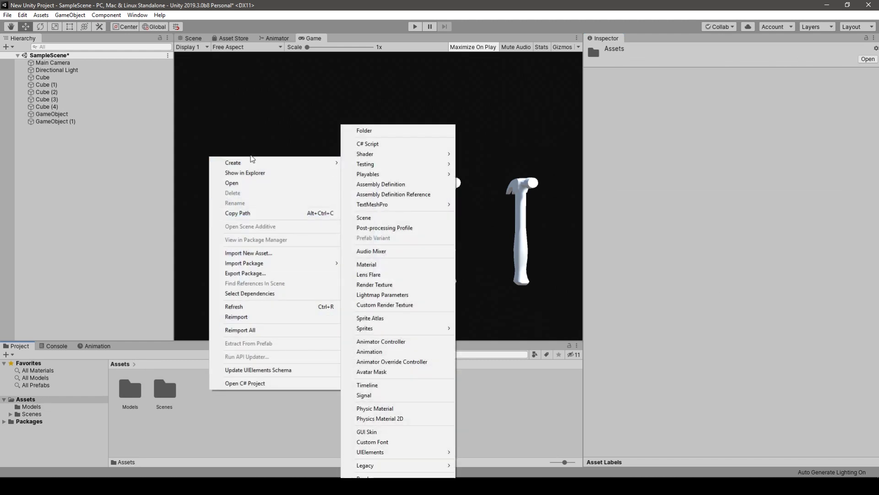
{"action": "left_click", "coordinate": [281, 426]}
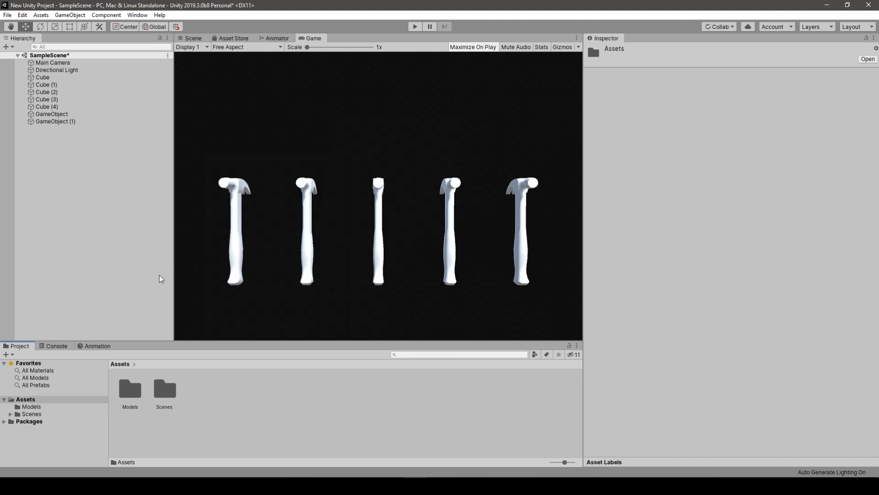
{"action": "right_click", "coordinate": [207, 397]}
{"action": "mouse_move", "coordinate": [301, 170]}
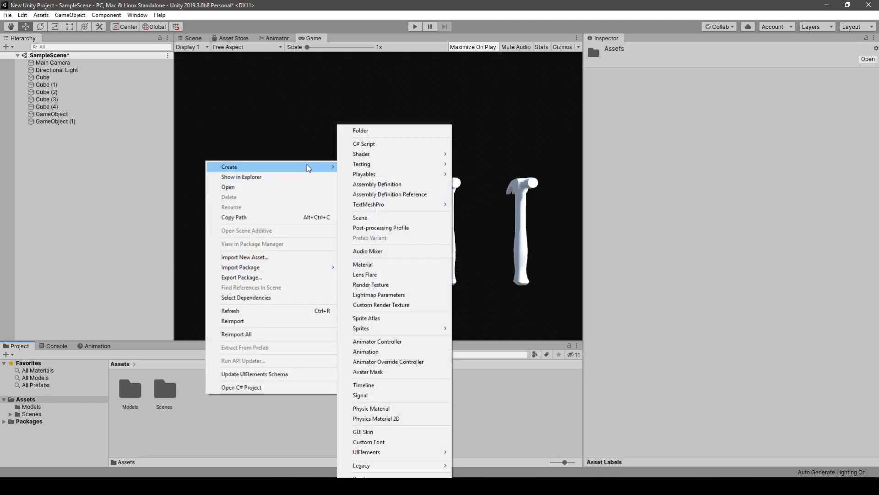
{"action": "left_click", "coordinate": [412, 268]}
{"action": "type", "text": "glow"}
{"action": "key", "text": "Return"}
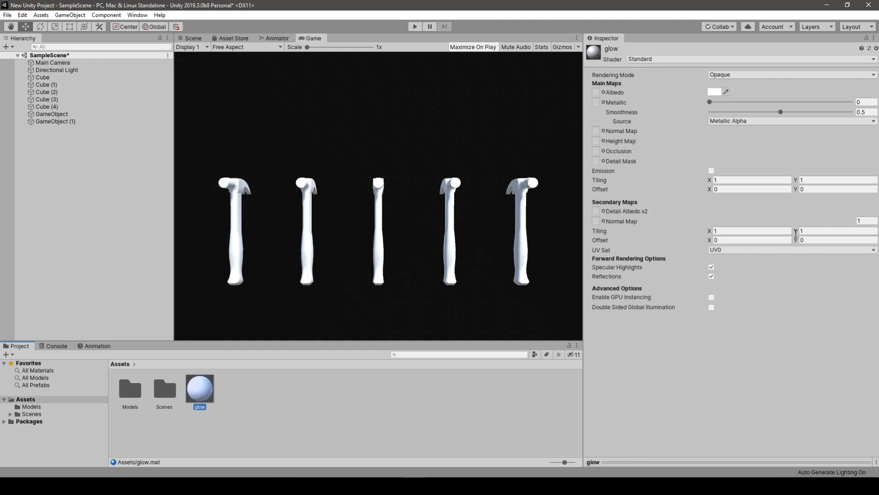
Step: Give the glow material a yellow albedo and red emission at intensity 2
{"action": "left_click", "coordinate": [714, 92]}
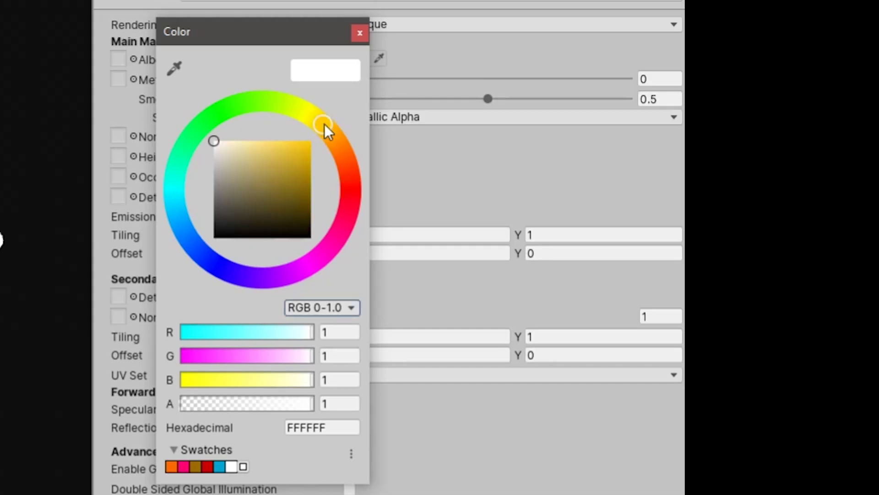
{"action": "left_click_drag", "start_coordinate": [316, 142], "coordinate": [338, 137]}
{"action": "left_click", "coordinate": [365, 34]}
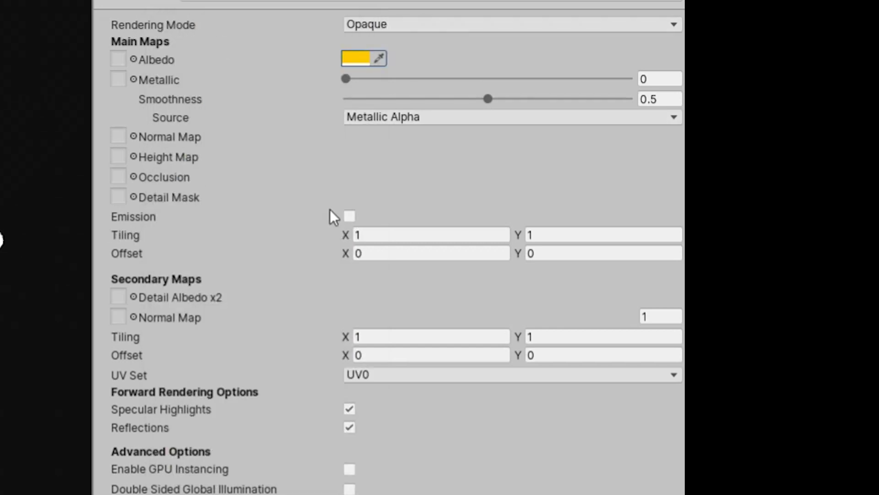
{"action": "left_click", "coordinate": [349, 216]}
{"action": "left_click", "coordinate": [355, 234]}
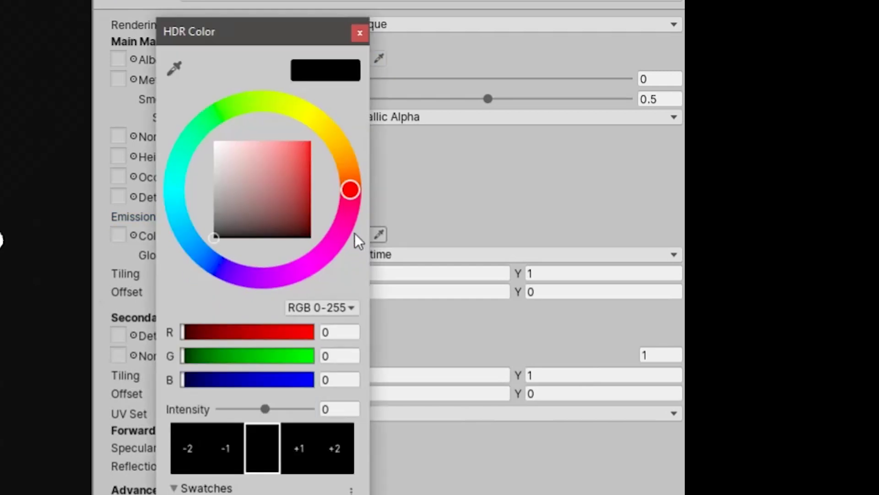
{"action": "left_click", "coordinate": [309, 141]}
{"action": "left_click_drag", "start_coordinate": [335, 110], "coordinate": [335, 162]}
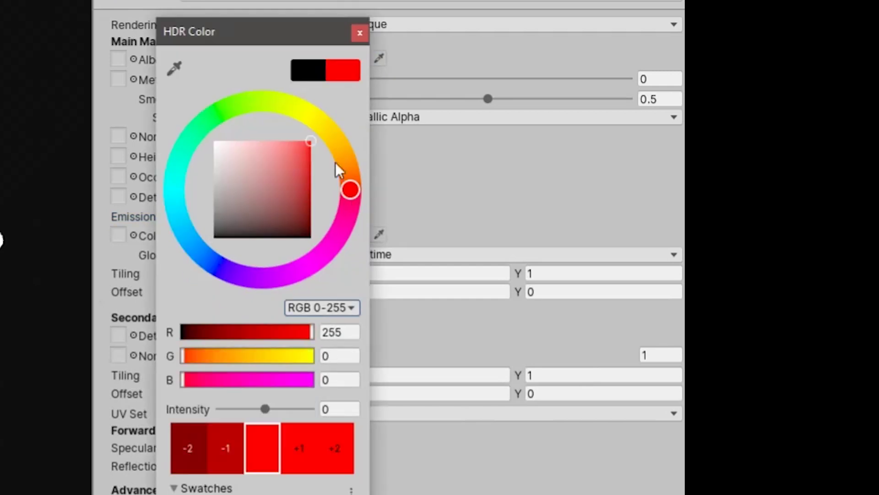
{"action": "left_click", "coordinate": [360, 31]}
{"action": "left_click", "coordinate": [355, 233]}
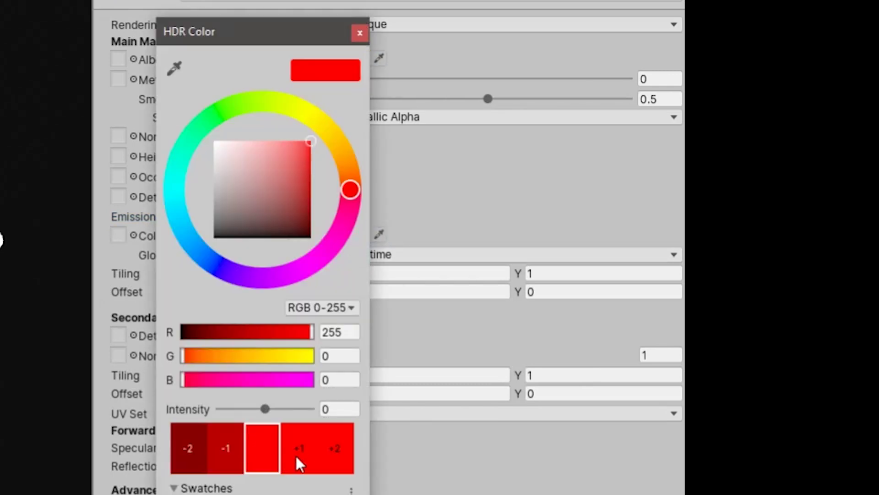
{"action": "left_click", "coordinate": [331, 455]}
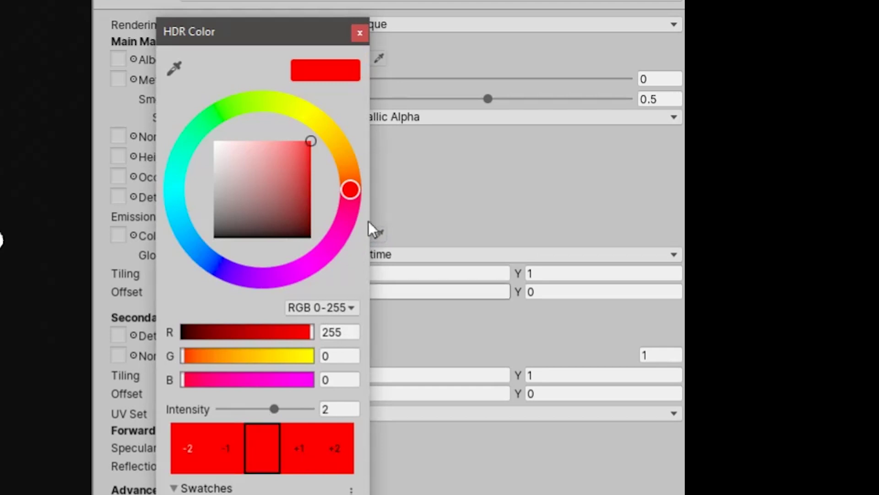
{"action": "left_click", "coordinate": [359, 33]}
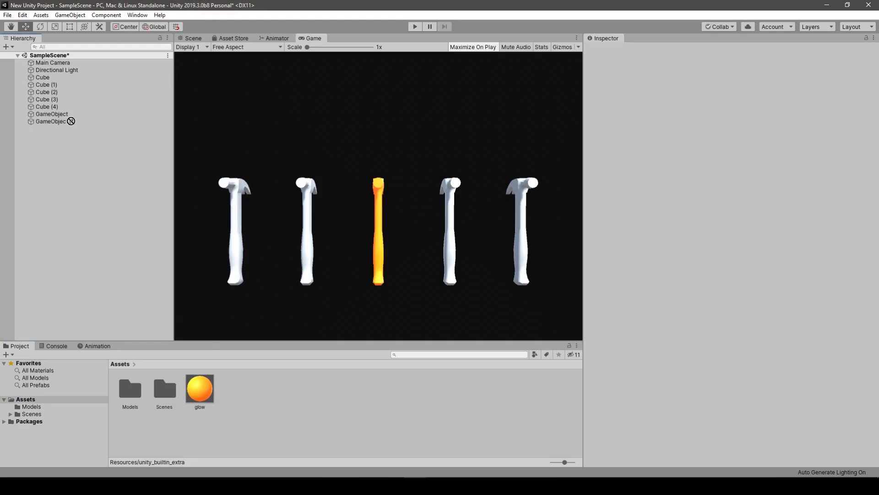
Step: Drag the glow material onto the hammers
{"action": "left_click_drag", "start_coordinate": [200, 388], "coordinate": [450, 229]}
{"action": "left_click_drag", "start_coordinate": [199, 389], "coordinate": [307, 229]}
{"action": "left_click_drag", "start_coordinate": [200, 388], "coordinate": [235, 229]}
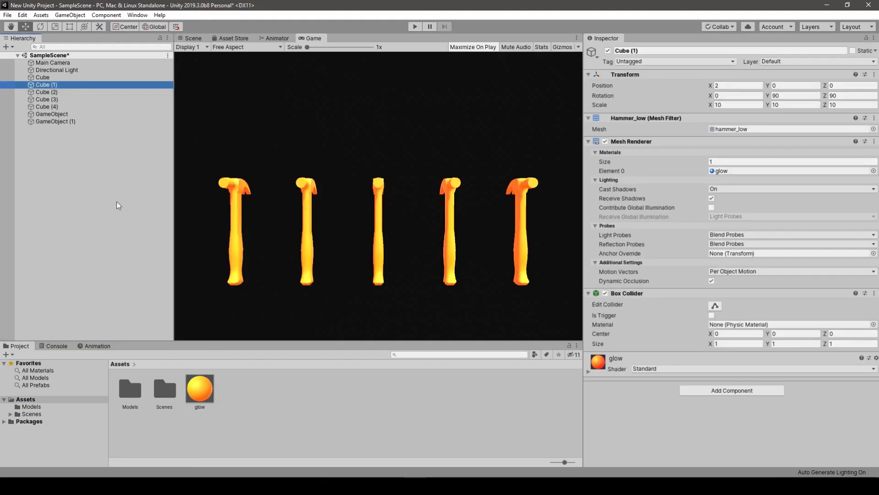
{"action": "left_click", "coordinate": [208, 392]}
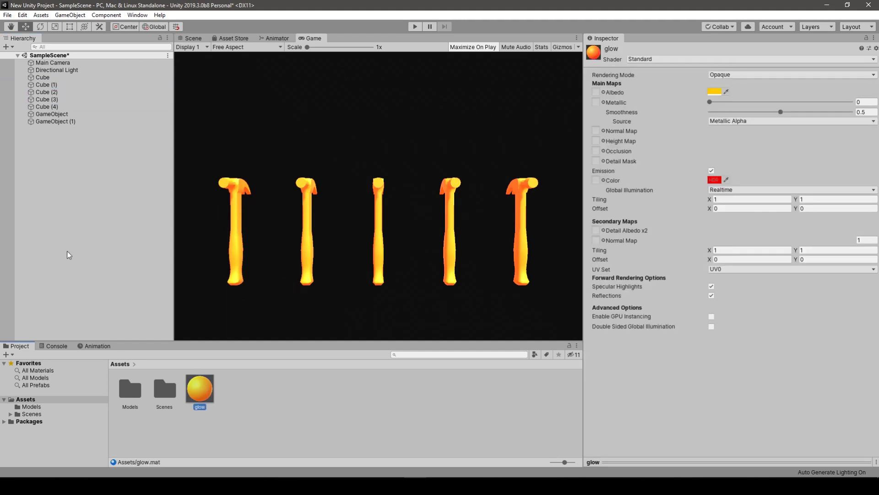
Step: Tick Is Global on GameObject's Post-process Volume after checking its Bloom profile
{"action": "left_click", "coordinate": [71, 120]}
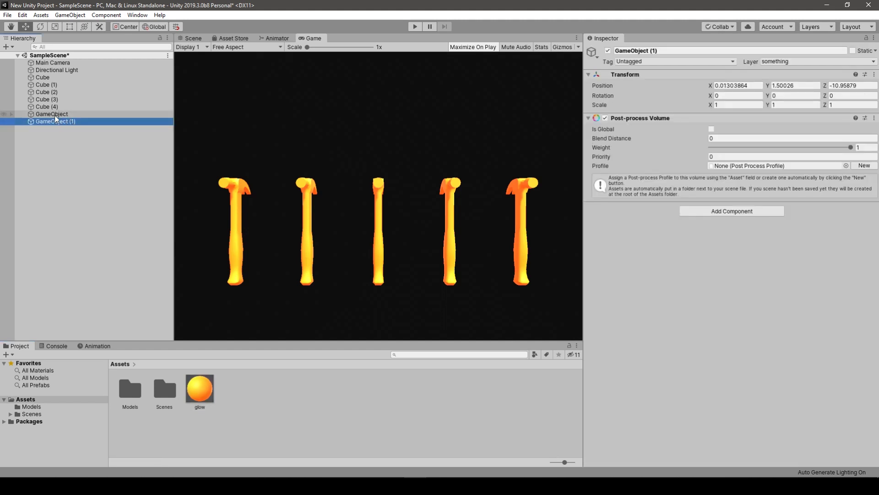
{"action": "left_click", "coordinate": [54, 115]}
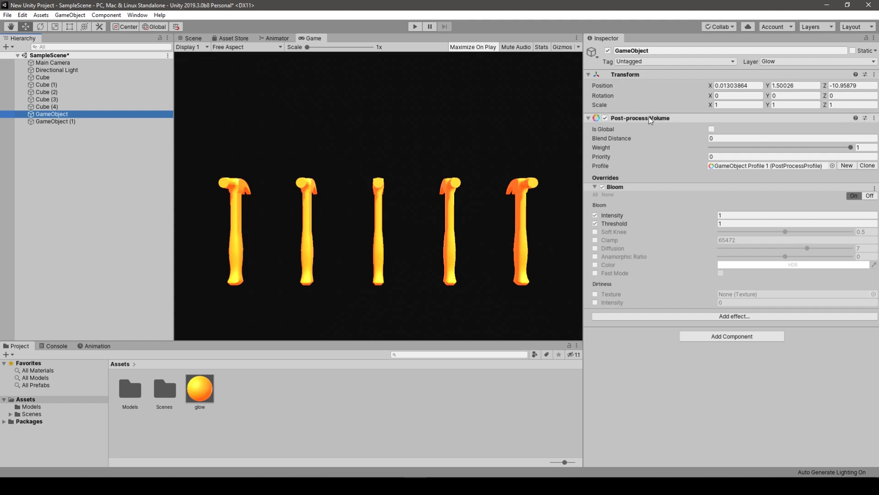
{"action": "left_click", "coordinate": [60, 62]}
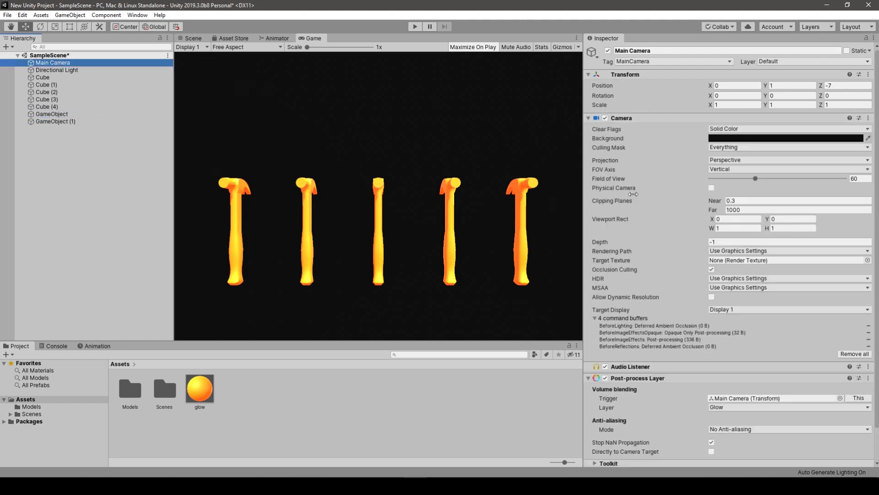
{"action": "scroll", "coordinate": [720, 185], "scroll_direction": "down", "scroll_amount": 2}
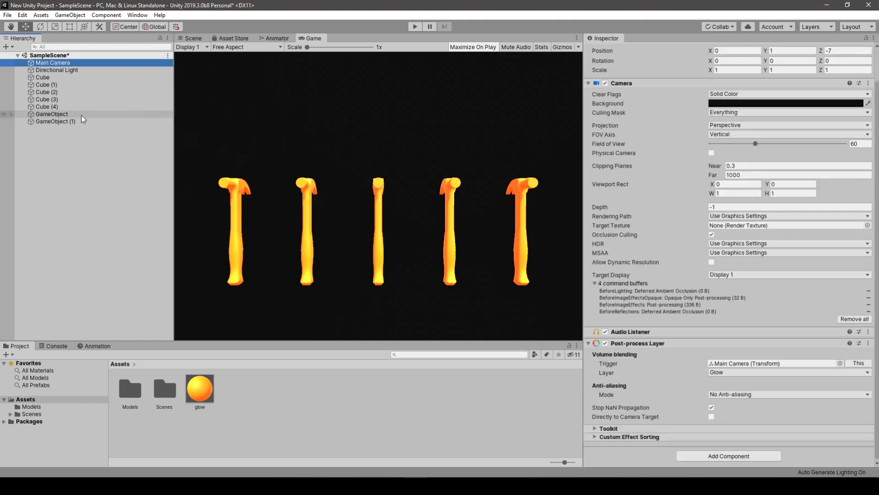
{"action": "left_click", "coordinate": [52, 113]}
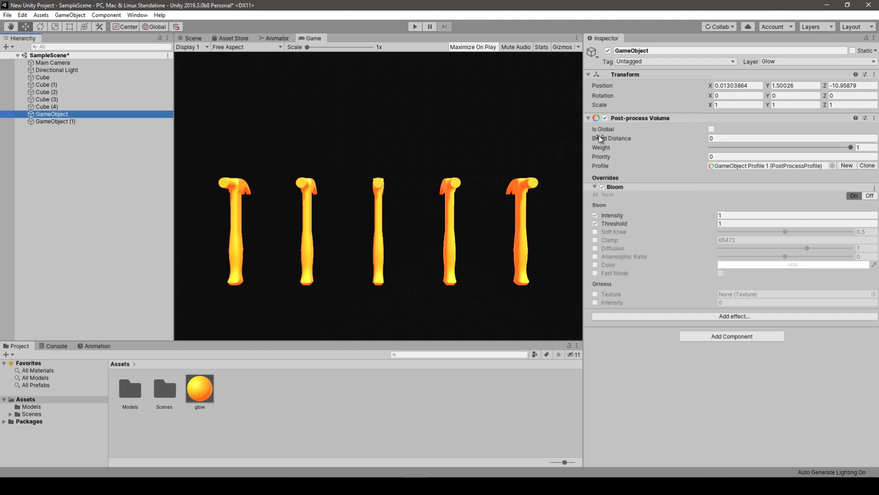
{"action": "left_click", "coordinate": [712, 128]}
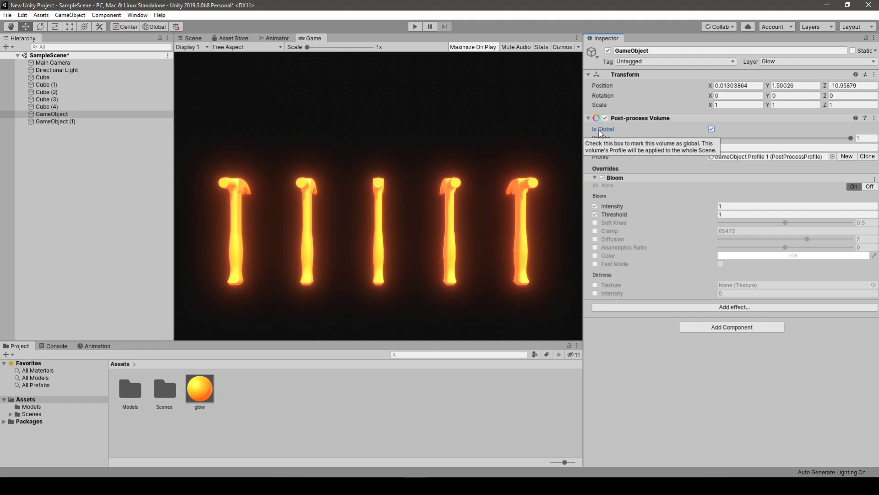
Step: Untick Is Global and add a Box Collider to the volume GameObject
{"action": "left_click", "coordinate": [711, 129]}
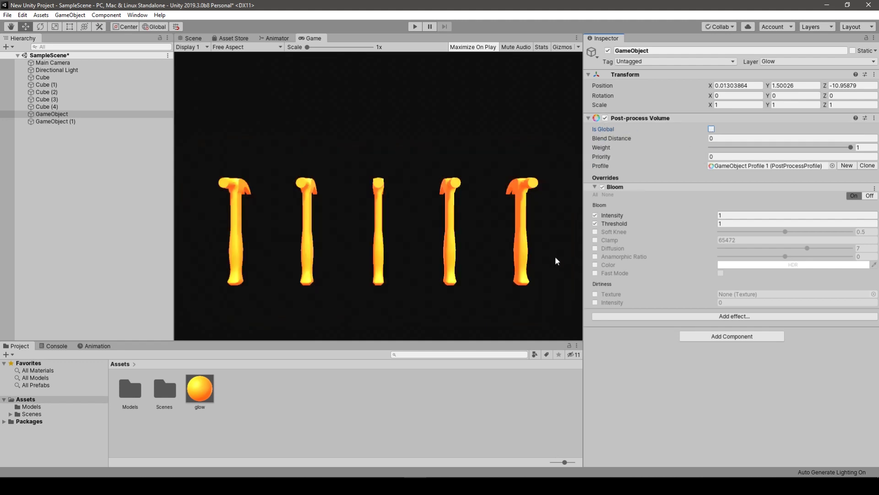
{"action": "left_click", "coordinate": [191, 39]}
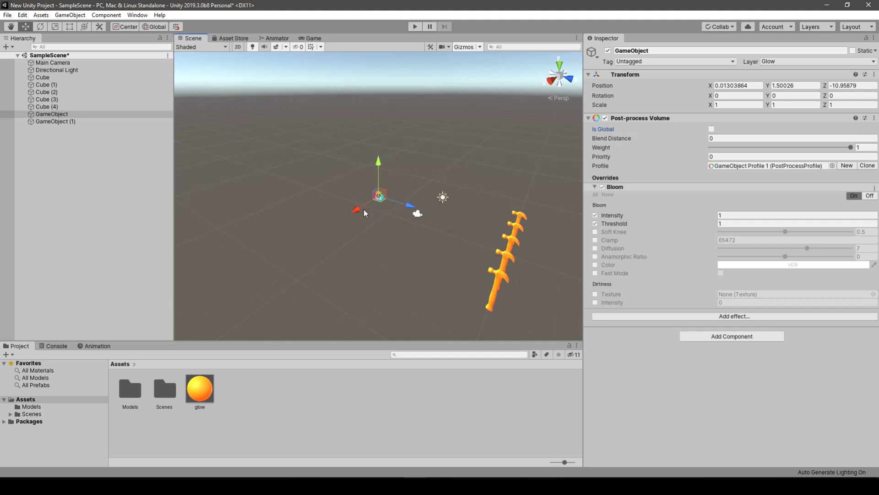
{"action": "left_click", "coordinate": [56, 63]}
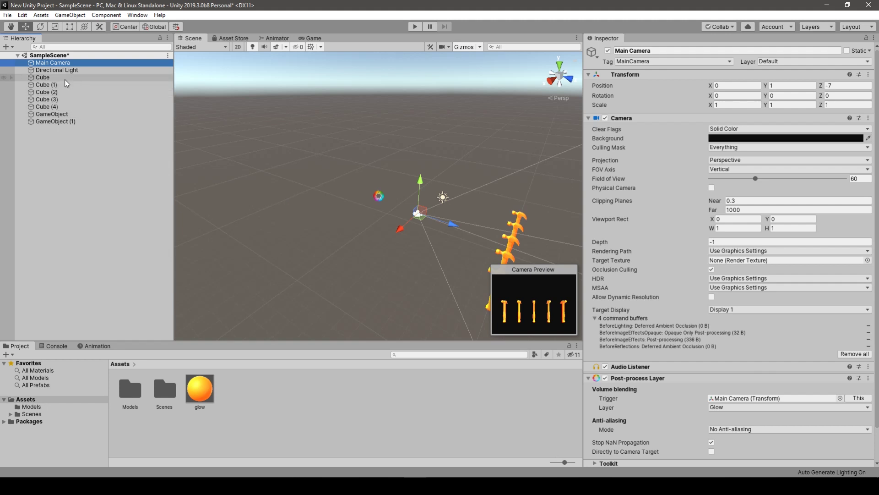
{"action": "left_click", "coordinate": [66, 115]}
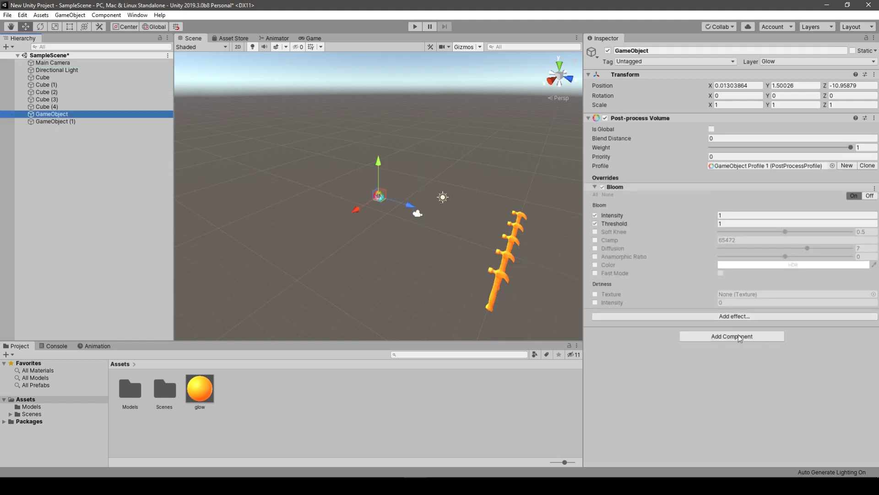
{"action": "left_click", "coordinate": [724, 336]}
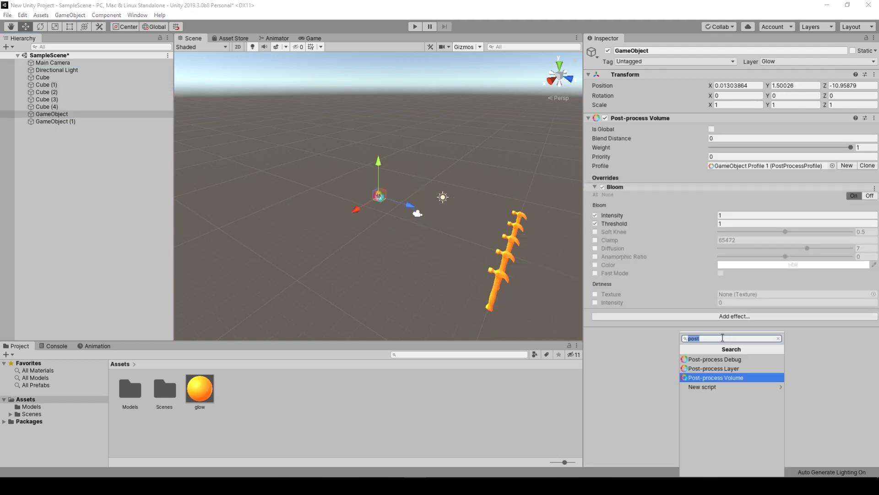
{"action": "type", "text": "box"}
{"action": "key", "text": "Return"}
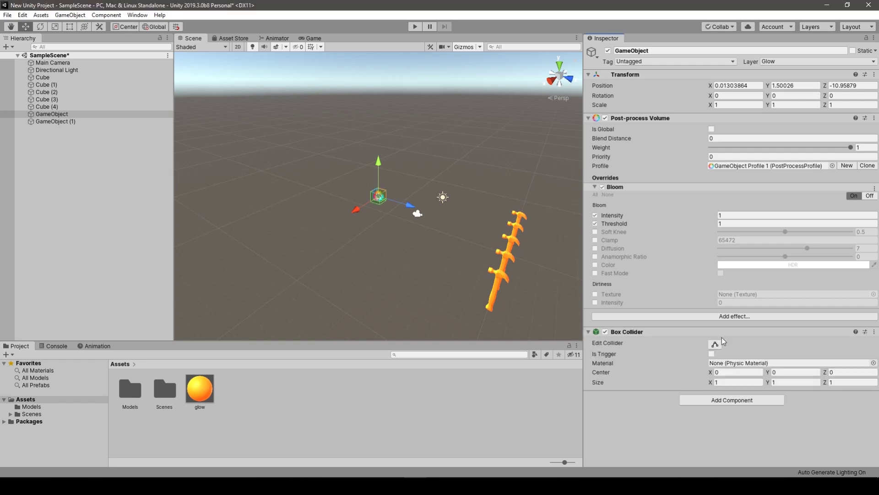
Step: Scale the volume GameObject to 10 on X, Y and Z
{"action": "left_click", "coordinate": [726, 382]}
{"action": "left_click", "coordinate": [739, 104]}
{"action": "type", "text": "10"}
{"action": "key", "text": "Tab"}
{"action": "type", "text": "10"}
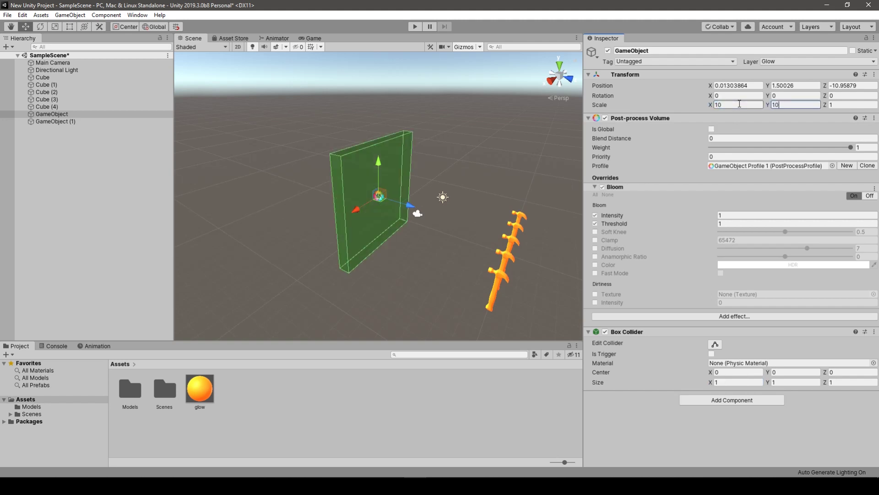
{"action": "key", "text": "Tab"}
{"action": "type", "text": "10"}
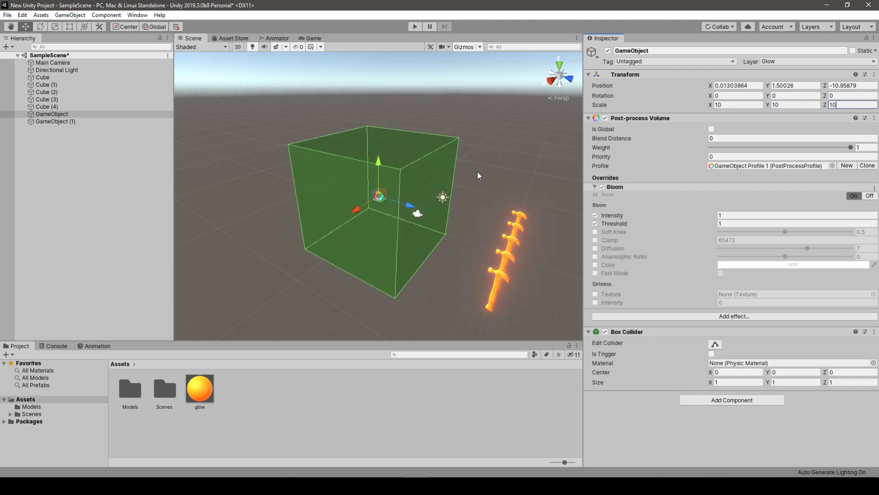
{"action": "double_click", "coordinate": [66, 62]}
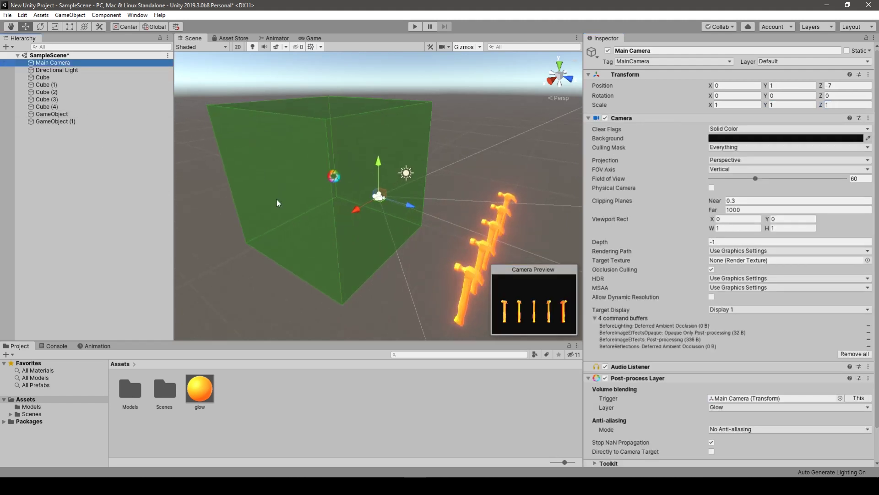
Step: Drag the bloom volume box away from the hammers to Z -15.15
{"action": "left_click_drag", "start_coordinate": [282, 202], "coordinate": [445, 129], "text": "alt"}
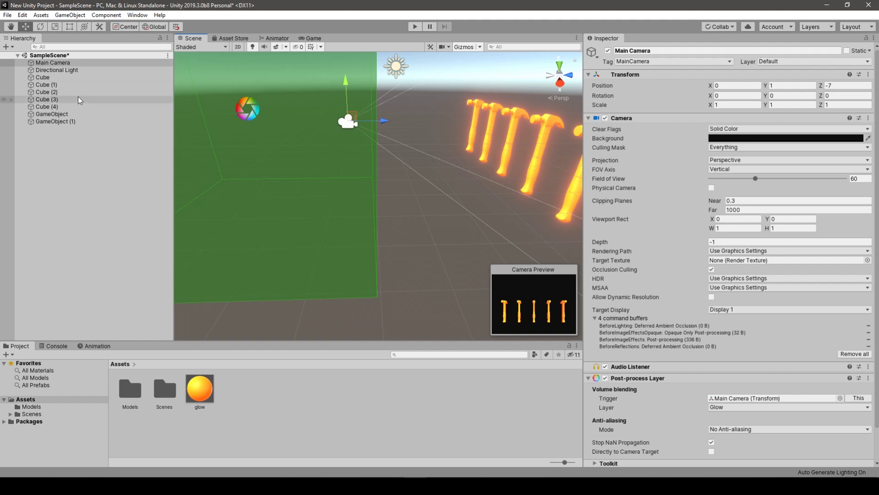
{"action": "left_click", "coordinate": [63, 114]}
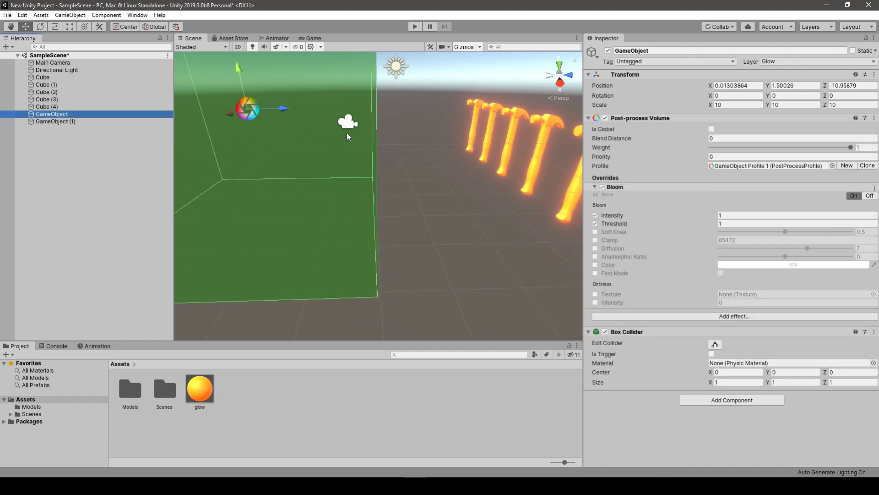
{"action": "left_click_drag", "start_coordinate": [284, 112], "coordinate": [252, 112]}
{"action": "left_click", "coordinate": [348, 122]}
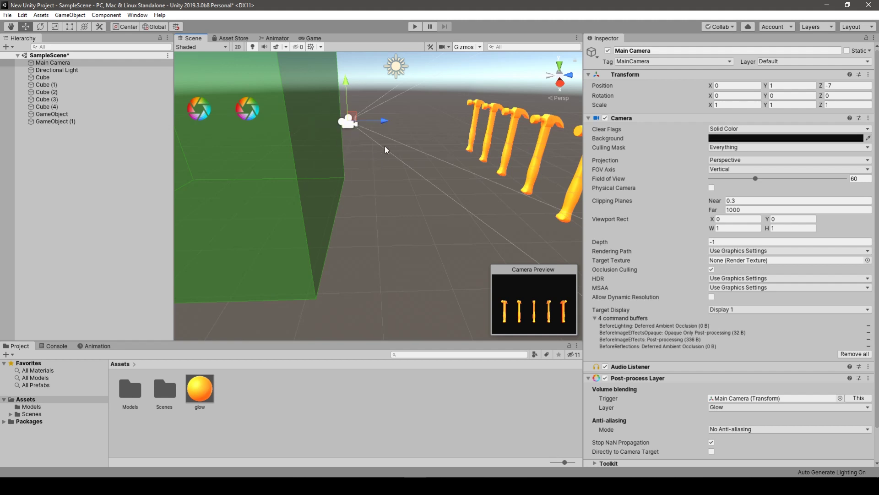
{"action": "left_click", "coordinate": [199, 109]}
{"action": "left_click_drag", "start_coordinate": [218, 109], "coordinate": [257, 114]}
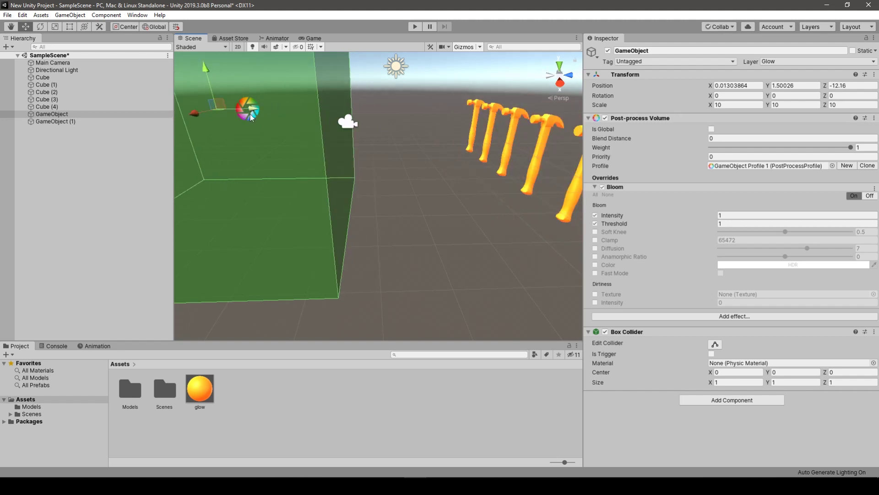
{"action": "key", "text": "f"}
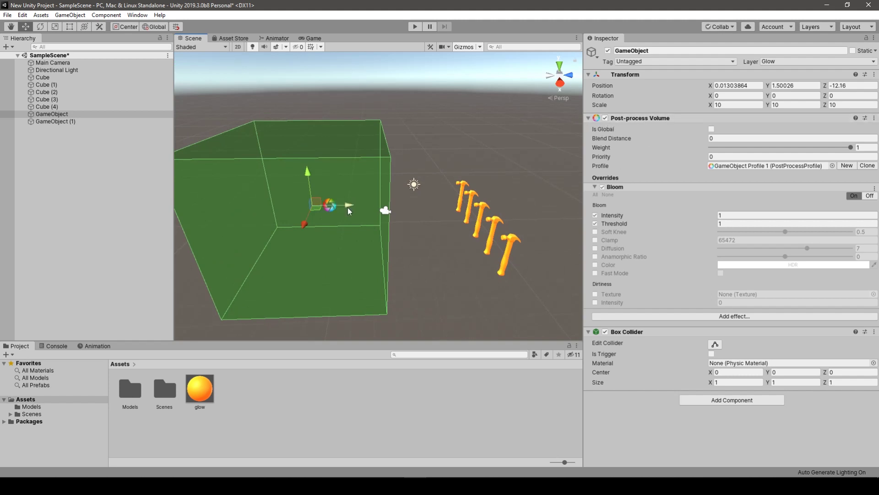
{"action": "left_click_drag", "start_coordinate": [348, 207], "coordinate": [306, 207]}
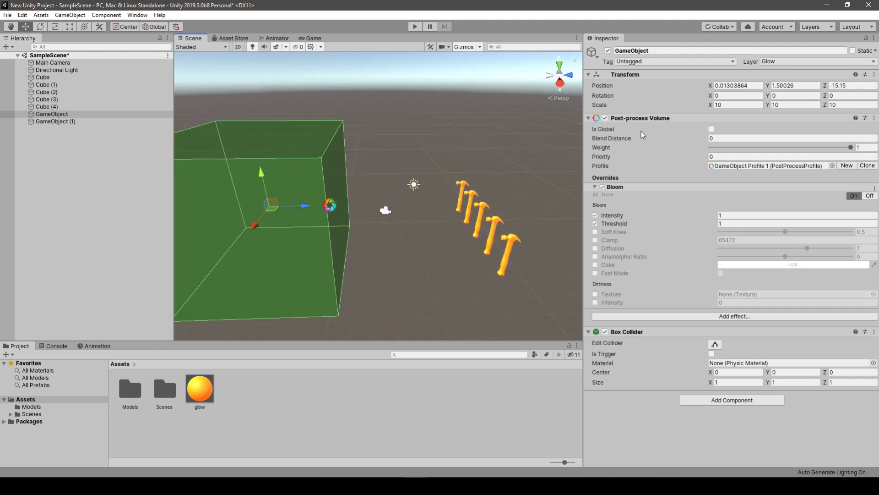
Step: Set the bloom volume's Blend Distance to 10
{"action": "mouse_move", "coordinate": [633, 139]}
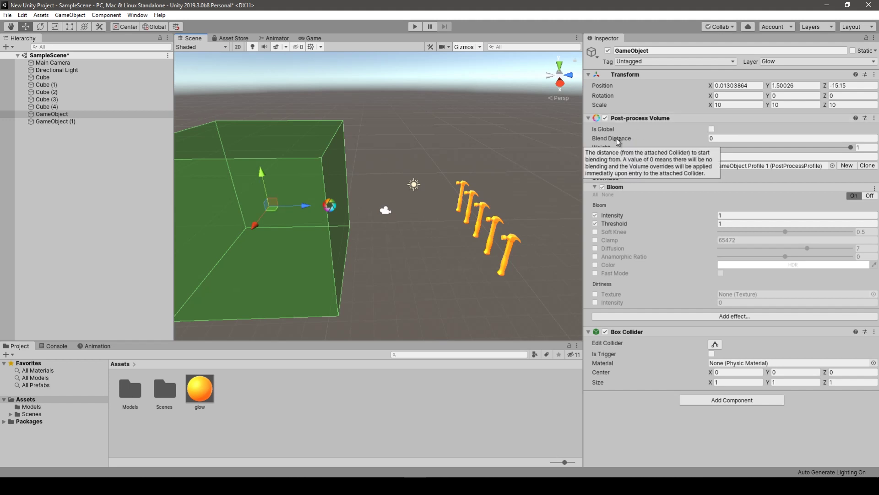
{"action": "left_click", "coordinate": [761, 137]}
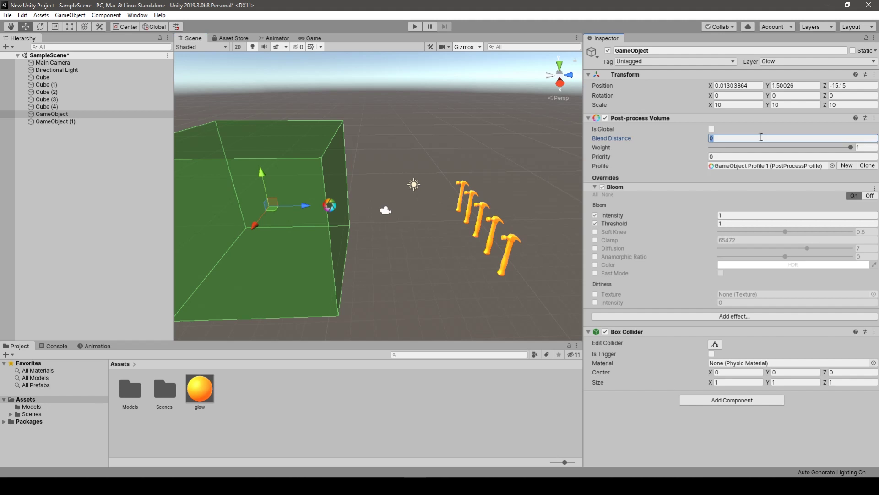
{"action": "type", "text": "10"}
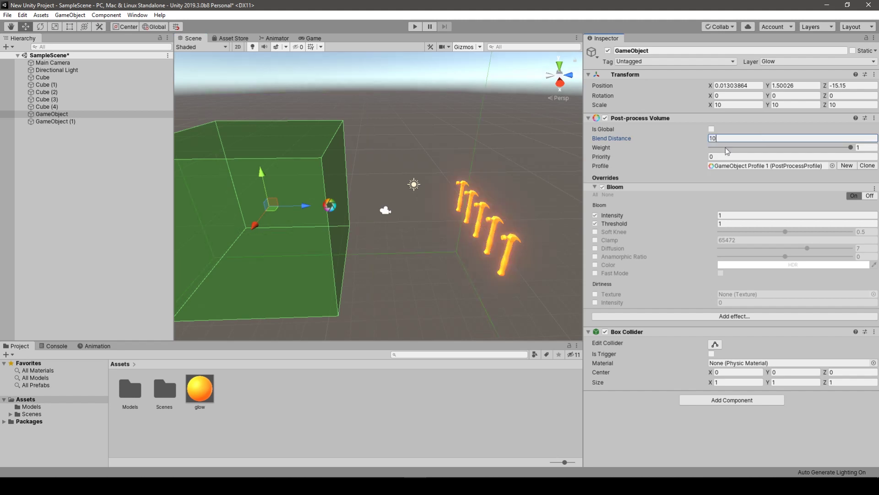
Step: Push the volume back to Z -35.96 and dock the Game view beside the Scene
{"action": "scroll", "coordinate": [306, 254], "scroll_direction": "down", "scroll_amount": 5}
{"action": "scroll", "coordinate": [322, 292], "scroll_direction": "down", "scroll_amount": 3}
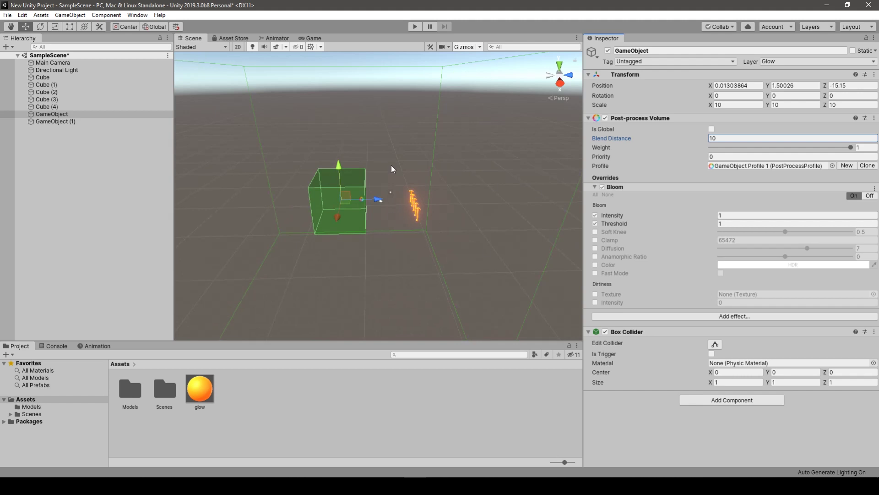
{"action": "left_click_drag", "start_coordinate": [379, 200], "coordinate": [278, 204]}
{"action": "left_click_drag", "start_coordinate": [314, 40], "coordinate": [641, 40]}
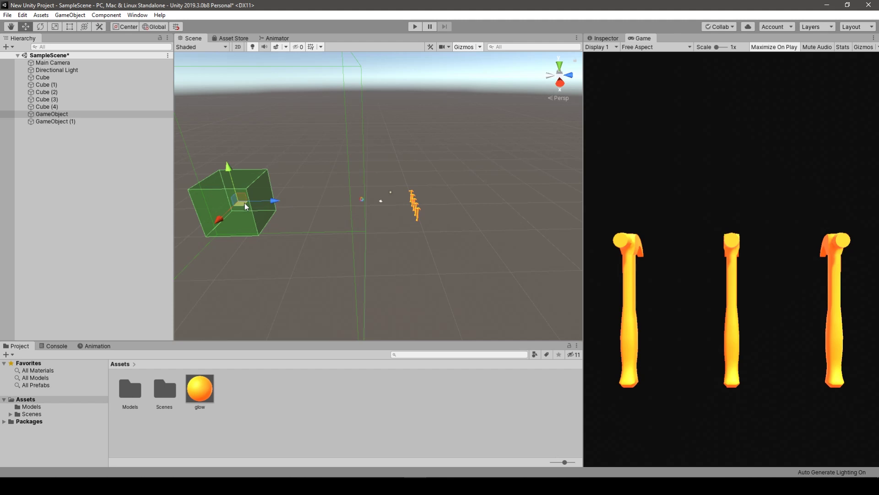
Step: Slide the volume box right toward the hammers, then back left until the glow disappears
{"action": "left_click_drag", "start_coordinate": [274, 201], "coordinate": [312, 197]}
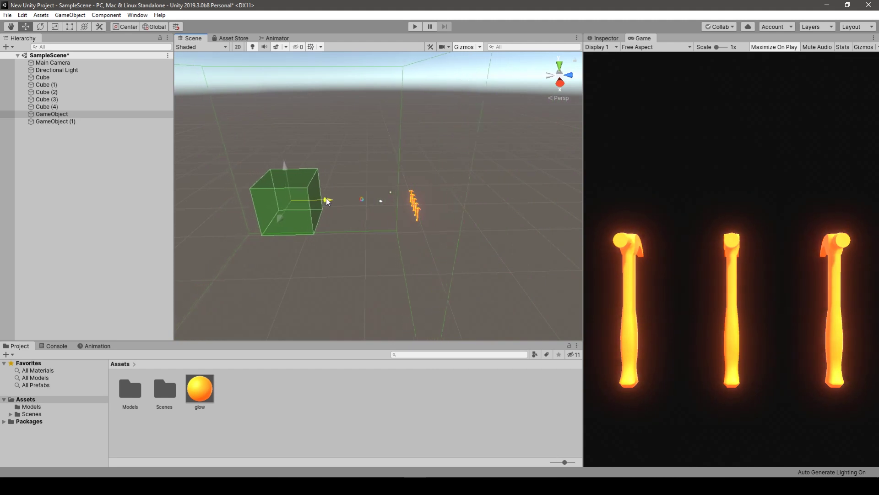
{"action": "left_click_drag", "start_coordinate": [328, 197], "coordinate": [395, 204]}
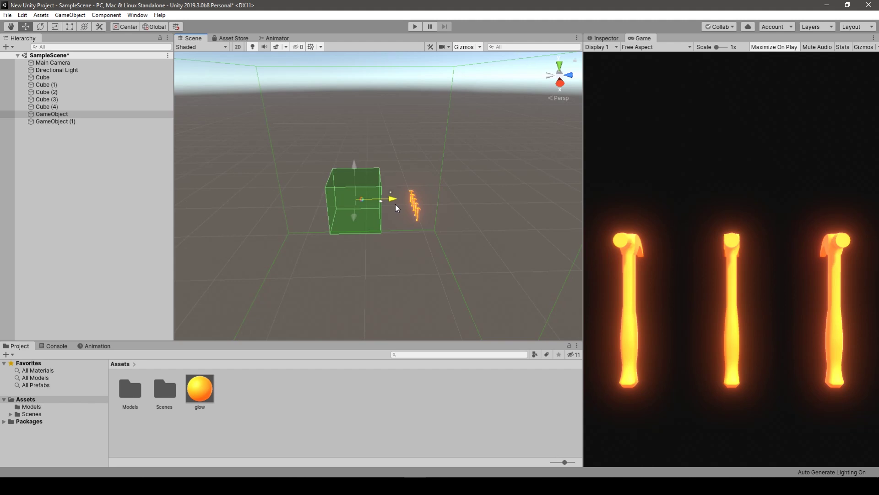
{"action": "left_click_drag", "start_coordinate": [394, 205], "coordinate": [254, 205]}
Step: Reposition the Main Camera so the hammers appear larger
{"action": "left_click", "coordinate": [56, 65]}
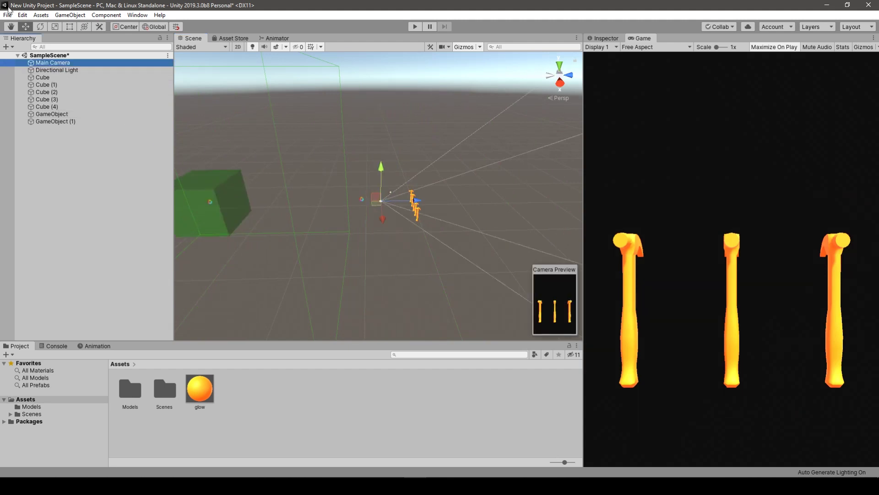
{"action": "left_click_drag", "start_coordinate": [378, 197], "coordinate": [316, 213]}
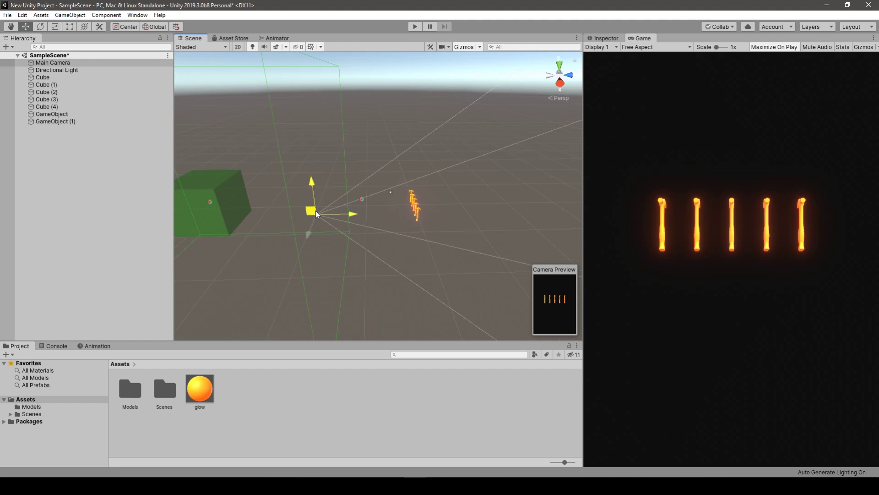
{"action": "left_click_drag", "start_coordinate": [316, 211], "coordinate": [375, 213]}
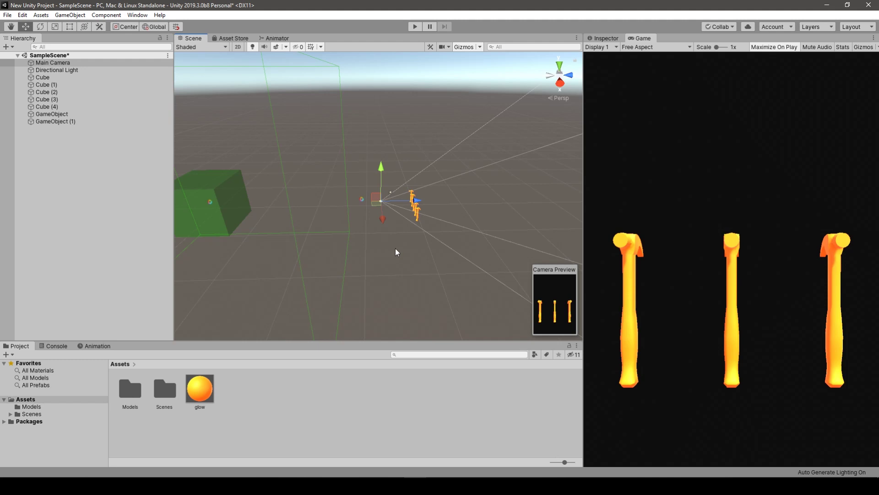
Step: Move the volume box right over the hammers and widen the Game view to show all five glowing
{"action": "left_click", "coordinate": [233, 199]}
{"action": "left_click_drag", "start_coordinate": [250, 197], "coordinate": [405, 197]}
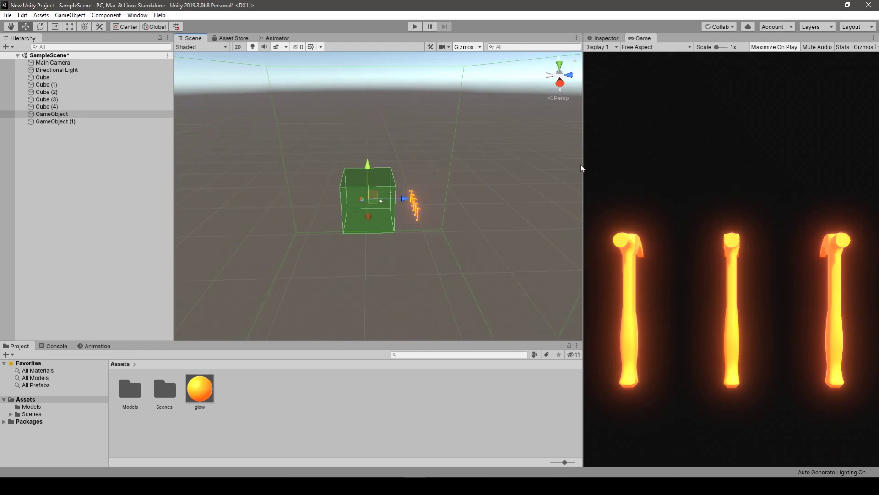
{"action": "left_click_drag", "start_coordinate": [587, 135], "coordinate": [166, 138]}
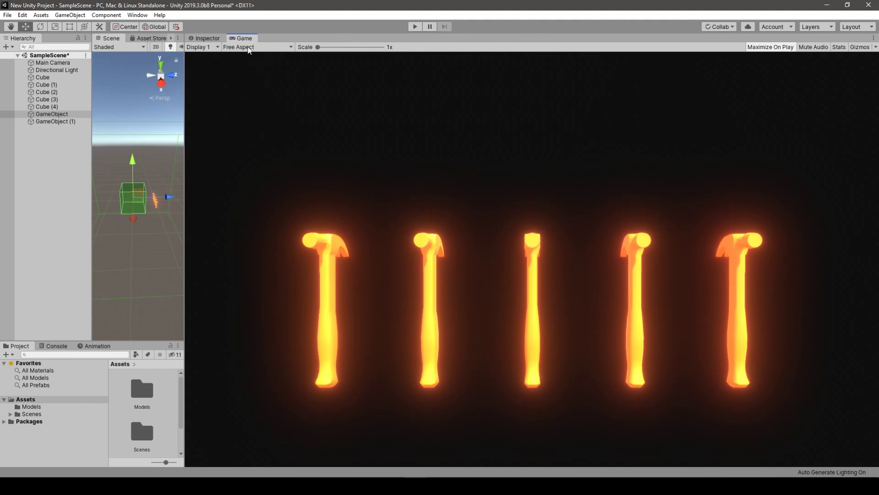